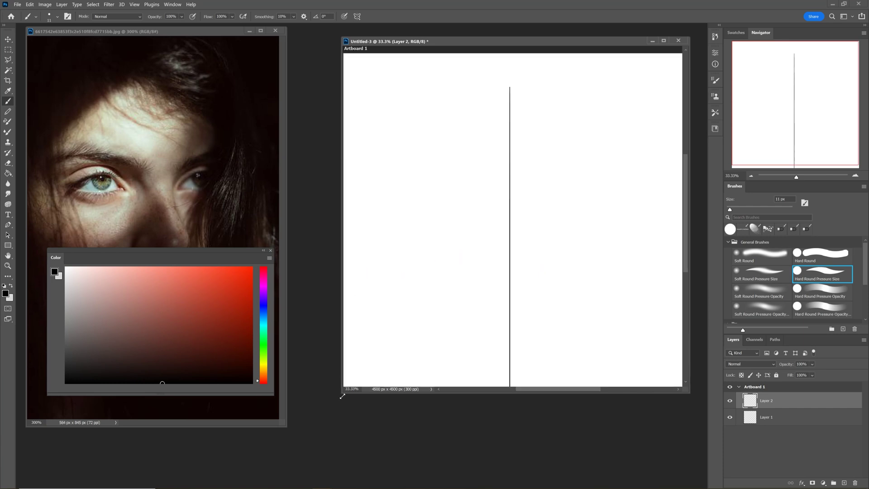
Enlarge the canvas window and sketch the reference photo's eye, lashes and eyebrow in black beside the dividing line on Layer 2.
{"action": "left_click_drag", "start_coordinate": [343, 393], "coordinate": [313, 462]}
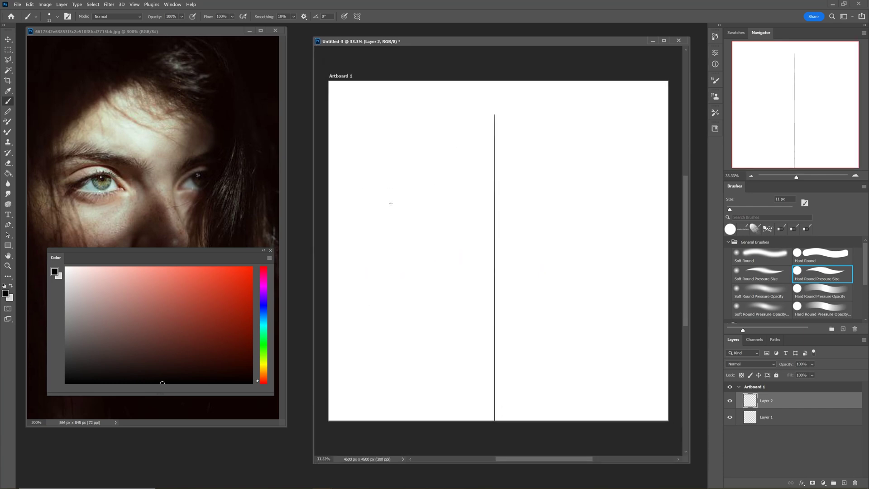
{"action": "mouse_move", "coordinate": [376, 212]}
{"action": "left_mouse_down"}
{"action": "mouse_move", "coordinate": [416, 198]}
{"action": "mouse_move", "coordinate": [434, 216]}
{"action": "mouse_move", "coordinate": [409, 222]}
{"action": "mouse_move", "coordinate": [398, 190]}
{"action": "left_mouse_up"}
{"action": "mouse_move", "coordinate": [411, 198]}
{"action": "left_mouse_down"}
{"action": "mouse_move", "coordinate": [420, 212]}
{"action": "mouse_move", "coordinate": [398, 209]}
{"action": "left_mouse_up"}
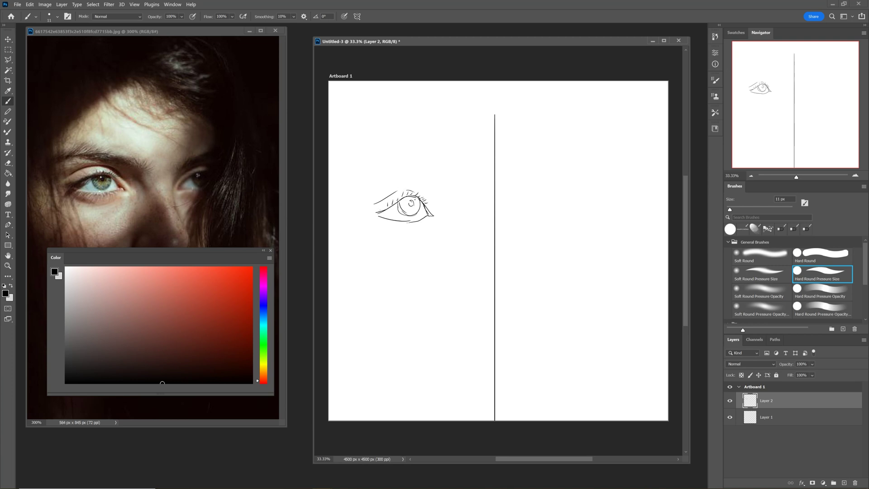
{"action": "left_click_drag", "start_coordinate": [383, 215], "coordinate": [396, 205]}
{"action": "mouse_move", "coordinate": [425, 205]}
{"action": "left_mouse_down"}
{"action": "mouse_move", "coordinate": [441, 183]}
{"action": "mouse_move", "coordinate": [417, 173]}
{"action": "mouse_move", "coordinate": [388, 172]}
{"action": "mouse_move", "coordinate": [354, 184]}
{"action": "left_mouse_up"}
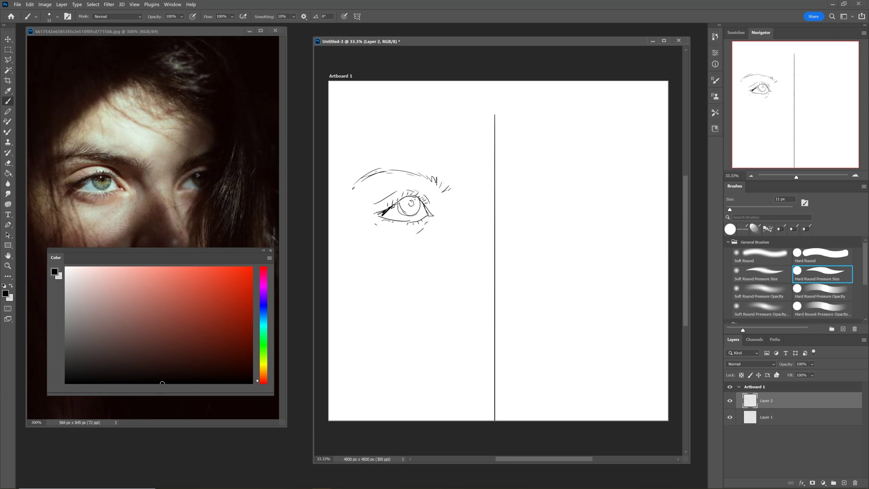
Make Layer 1 active and set up the Hard Round Pressure Opacity brush at 175 px.
{"action": "left_click", "coordinate": [774, 420]}
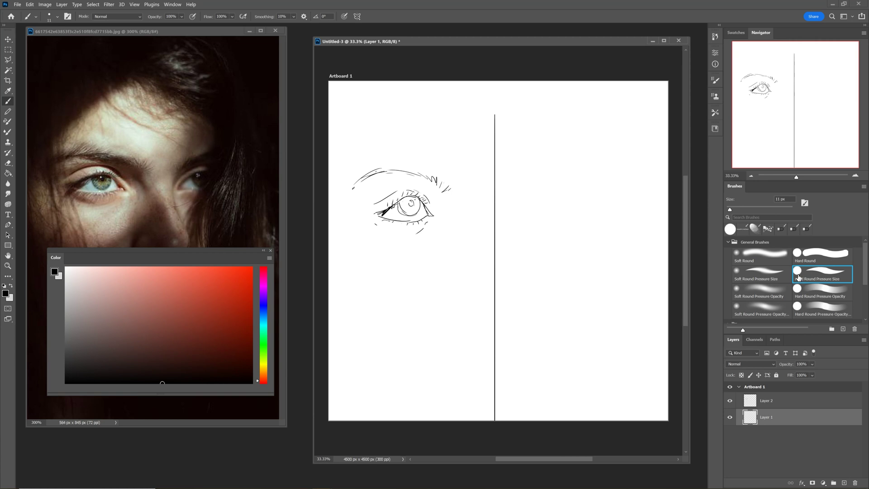
{"action": "left_click", "coordinate": [809, 290]}
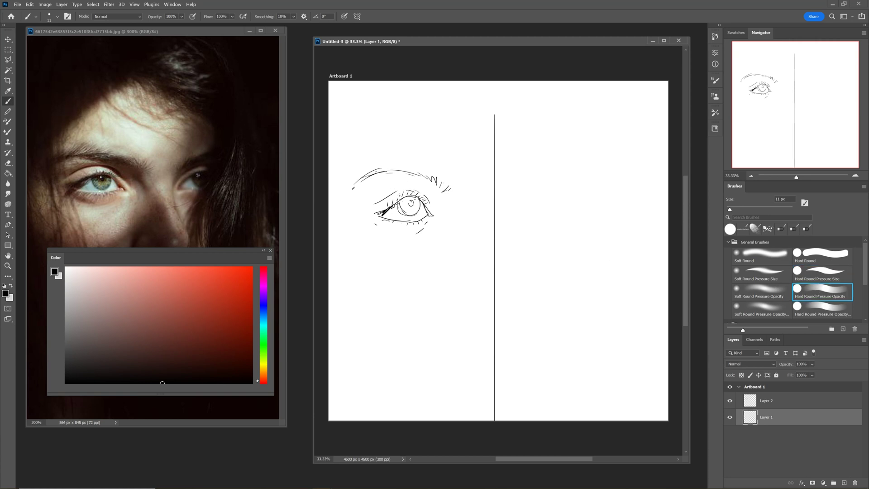
{"action": "key", "text": "]"}
{"action": "key", "text": "]"}
{"action": "key", "text": "]"}
{"action": "key", "text": "]"}
{"action": "key", "text": "]"}
{"action": "key", "text": "]"}
{"action": "key", "text": "]"}
{"action": "key", "text": "]"}
{"action": "key", "text": "]"}
{"action": "key", "text": "]"}
{"action": "key", "text": "]"}
{"action": "key", "text": "]"}
{"action": "key", "text": "]"}
{"action": "key", "text": "]"}
{"action": "key", "text": "]"}
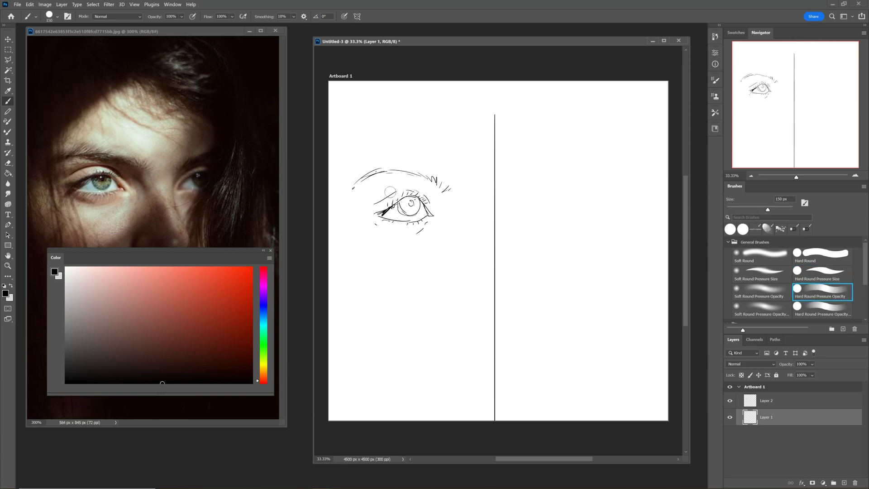
{"action": "key", "text": "bracketright"}
Block in the eyelids with dark brown and the skin below the eye and eyebrow with beige, sampling both colours from the photo.
{"action": "left_click", "coordinate": [125, 176], "text": "alt"}
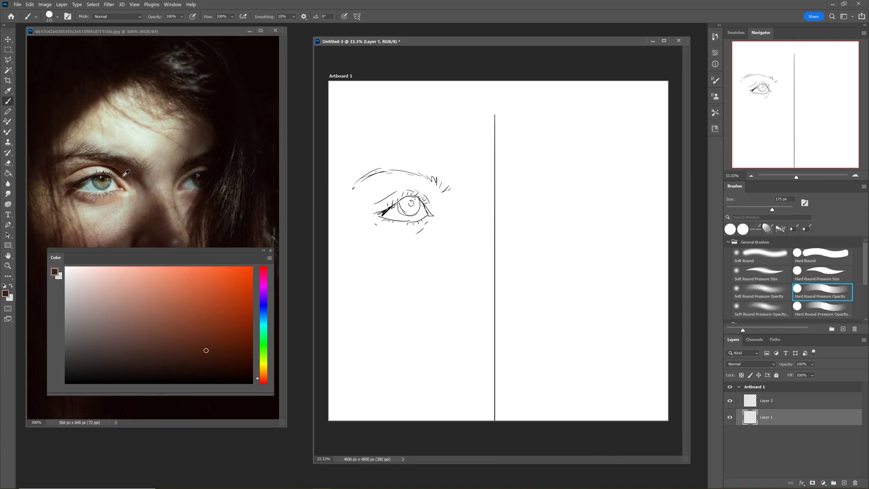
{"action": "mouse_move", "coordinate": [369, 201]}
{"action": "left_mouse_down"}
{"action": "mouse_move", "coordinate": [423, 184]}
{"action": "mouse_move", "coordinate": [401, 186]}
{"action": "mouse_move", "coordinate": [429, 196]}
{"action": "mouse_move", "coordinate": [359, 202]}
{"action": "mouse_move", "coordinate": [435, 203]}
{"action": "mouse_move", "coordinate": [371, 215]}
{"action": "mouse_move", "coordinate": [404, 227]}
{"action": "mouse_move", "coordinate": [390, 211]}
{"action": "left_mouse_up"}
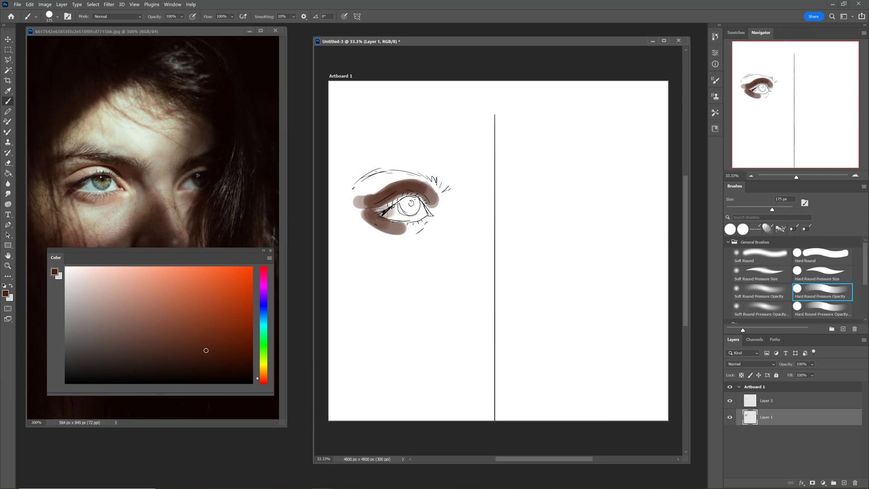
{"action": "left_click", "coordinate": [119, 205], "text": "alt"}
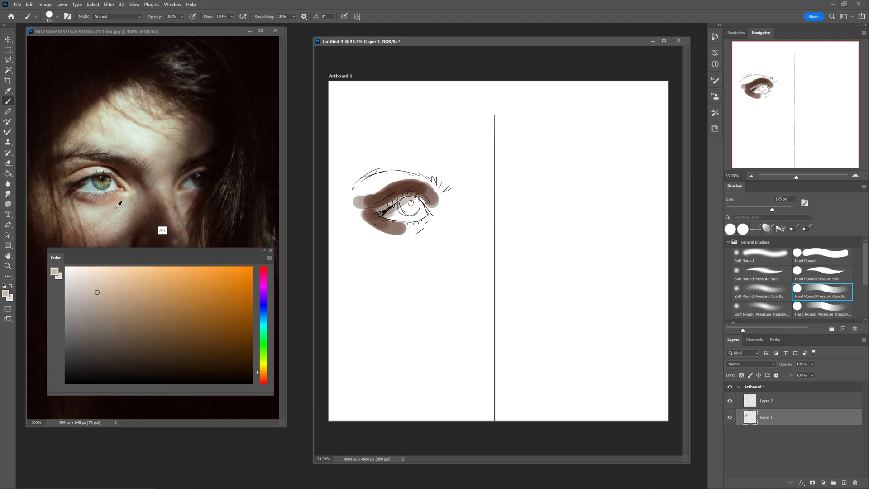
{"action": "left_click_drag", "start_coordinate": [398, 228], "coordinate": [422, 226]}
{"action": "left_click_drag", "start_coordinate": [391, 226], "coordinate": [433, 217]}
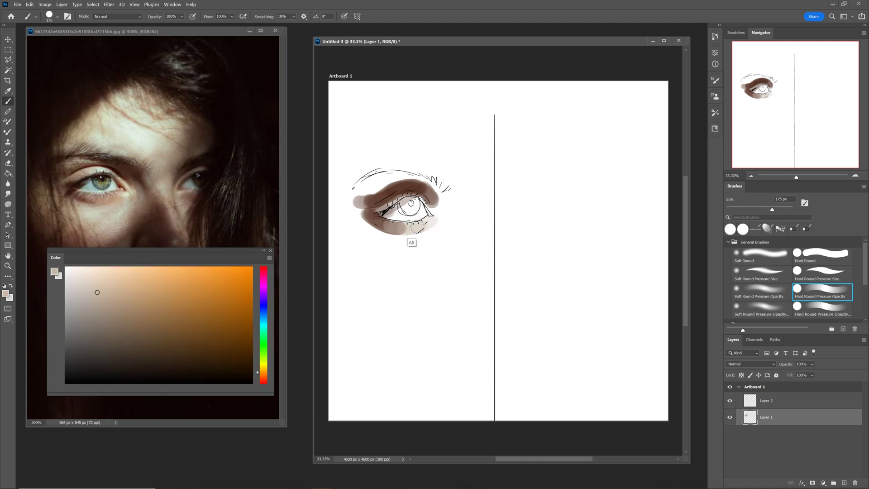
{"action": "mouse_move", "coordinate": [410, 176]}
{"action": "left_mouse_down"}
{"action": "mouse_move", "coordinate": [362, 181]}
{"action": "mouse_move", "coordinate": [357, 191]}
{"action": "left_mouse_up"}
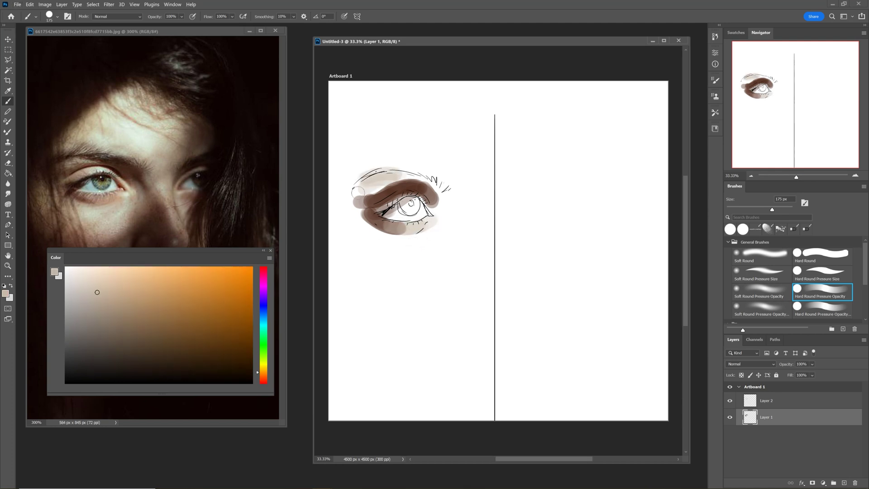
Fill the iris with an olive green sampled from the eye in the photo.
{"action": "left_click", "coordinate": [100, 176], "text": "alt"}
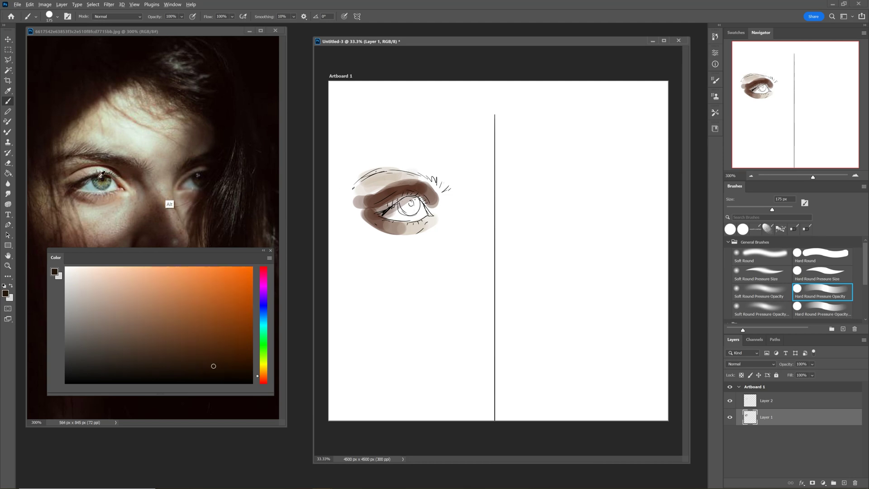
{"action": "left_click_drag", "start_coordinate": [406, 204], "coordinate": [414, 207]}
{"action": "left_click", "coordinate": [102, 184], "text": "alt"}
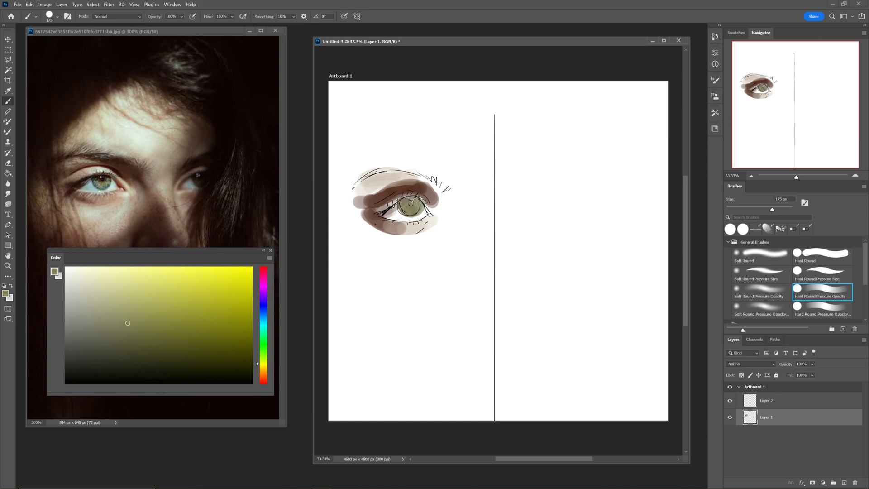
Paint the pupil and the dark area above it with a sampled near-black using a 70 px brush.
{"action": "left_click", "coordinate": [104, 175], "text": "alt"}
{"action": "key", "text": "bracketleft"}
{"action": "key", "text": "bracketleft"}
{"action": "key", "text": "bracketleft"}
{"action": "key", "text": "bracketleft"}
{"action": "key", "text": "bracketleft"}
{"action": "key", "text": "bracketleft"}
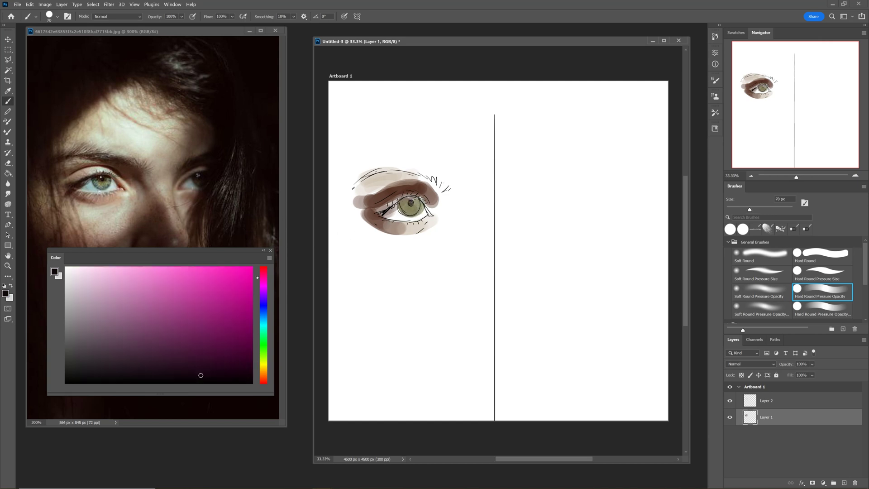
{"action": "left_click", "coordinate": [412, 202]}
{"action": "mouse_move", "coordinate": [411, 202]}
{"action": "left_mouse_down"}
{"action": "mouse_move", "coordinate": [399, 201]}
{"action": "mouse_move", "coordinate": [417, 197]}
{"action": "left_mouse_up"}
{"action": "left_click", "coordinate": [417, 198]}
Paint the inner eye corner reddish brown and the eye white in pale teal tones, sampling the colours from the photo.
{"action": "left_click", "coordinate": [117, 195], "text": "alt"}
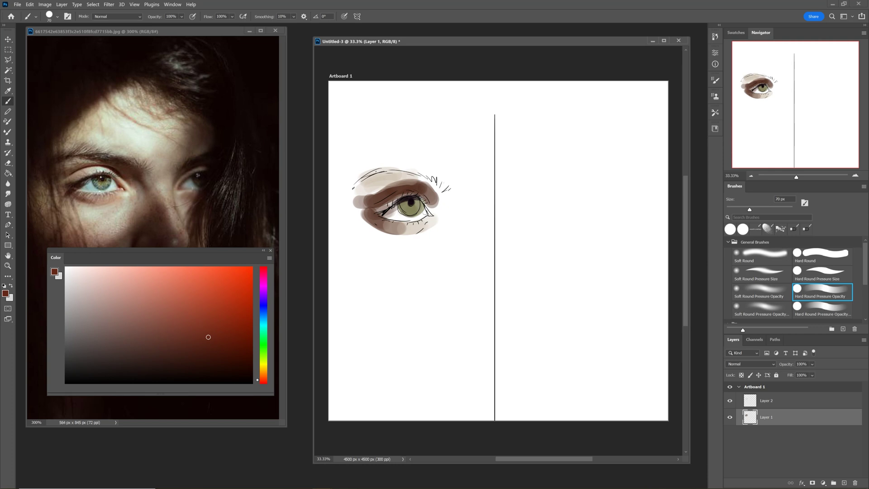
{"action": "left_click_drag", "start_coordinate": [419, 199], "coordinate": [434, 218]}
{"action": "left_click", "coordinate": [87, 196], "text": "alt"}
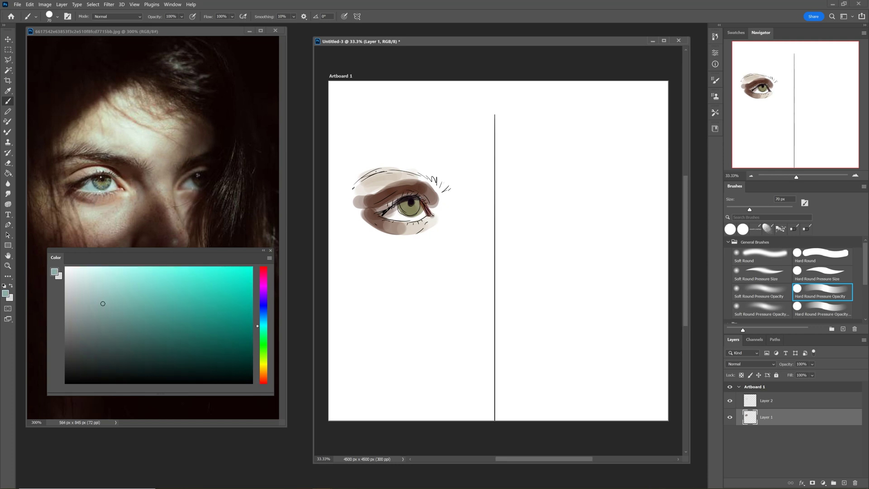
{"action": "left_click_drag", "start_coordinate": [394, 215], "coordinate": [402, 216]}
{"action": "left_click", "coordinate": [115, 202], "text": "alt"}
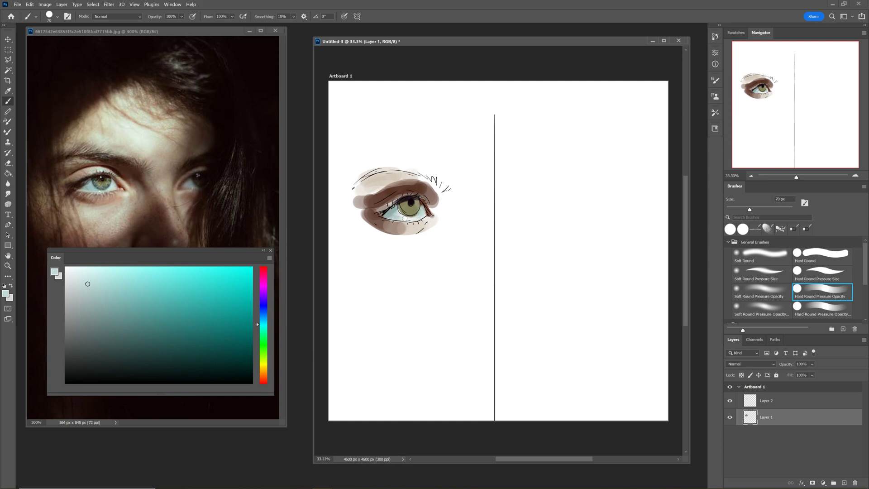
{"action": "left_click_drag", "start_coordinate": [397, 214], "coordinate": [394, 209]}
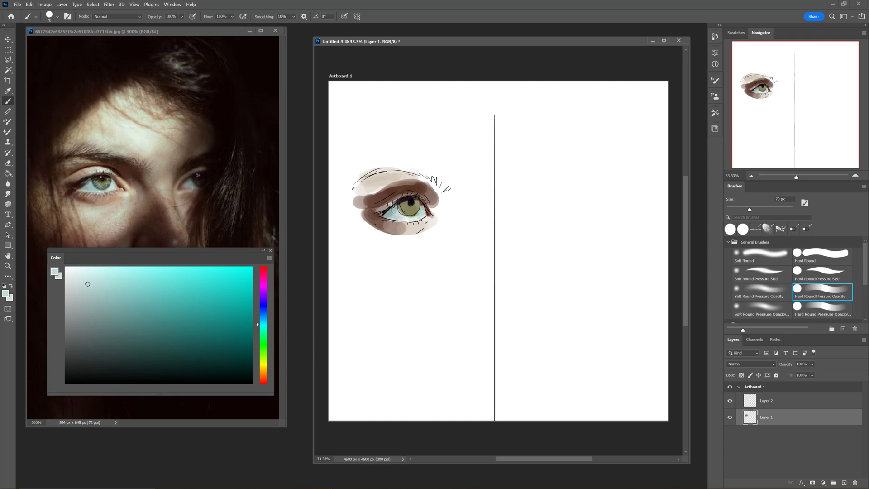
Shade the iris with darker and greyer greens sampled from the photo, and paint the eyebrow in a sampled dark grey-brown.
{"action": "left_click", "coordinate": [97, 187], "text": "alt"}
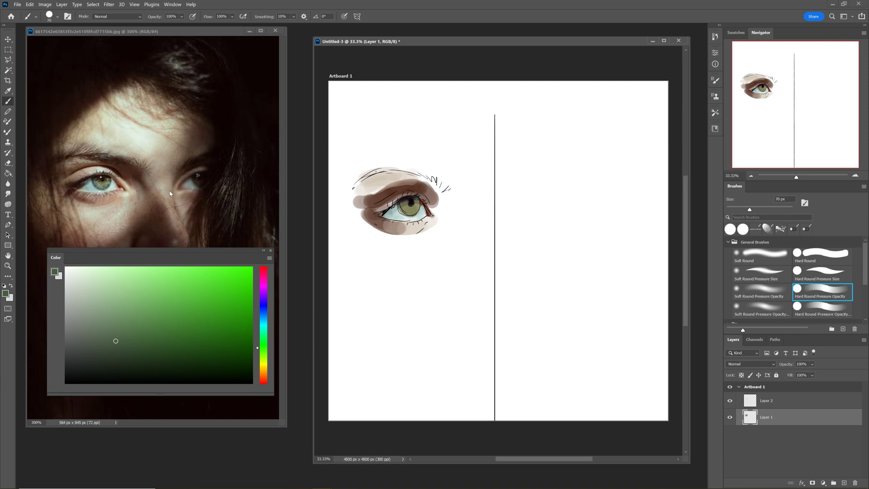
{"action": "left_click", "coordinate": [107, 185], "text": "alt"}
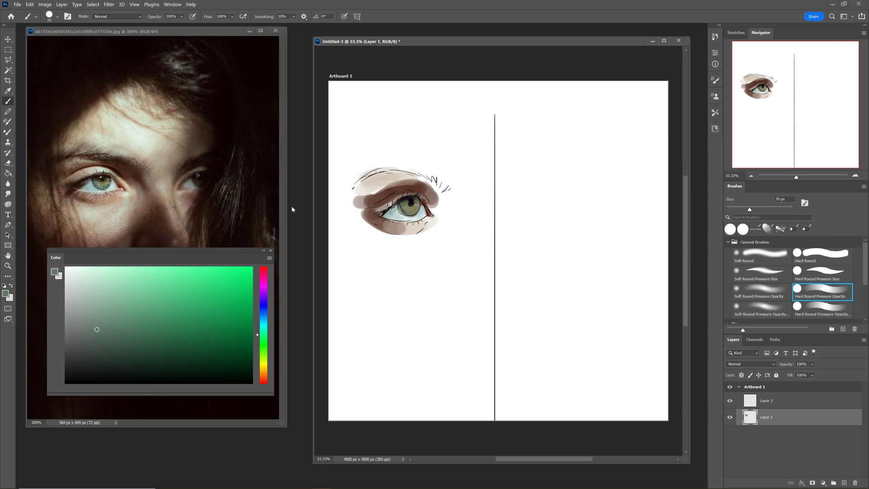
{"action": "left_click", "coordinate": [108, 152], "text": "alt"}
{"action": "mouse_move", "coordinate": [420, 172]}
{"action": "left_mouse_down"}
{"action": "mouse_move", "coordinate": [397, 171]}
{"action": "mouse_move", "coordinate": [443, 187]}
{"action": "mouse_move", "coordinate": [428, 174]}
{"action": "mouse_move", "coordinate": [380, 167]}
{"action": "mouse_move", "coordinate": [353, 186]}
{"action": "left_mouse_up"}
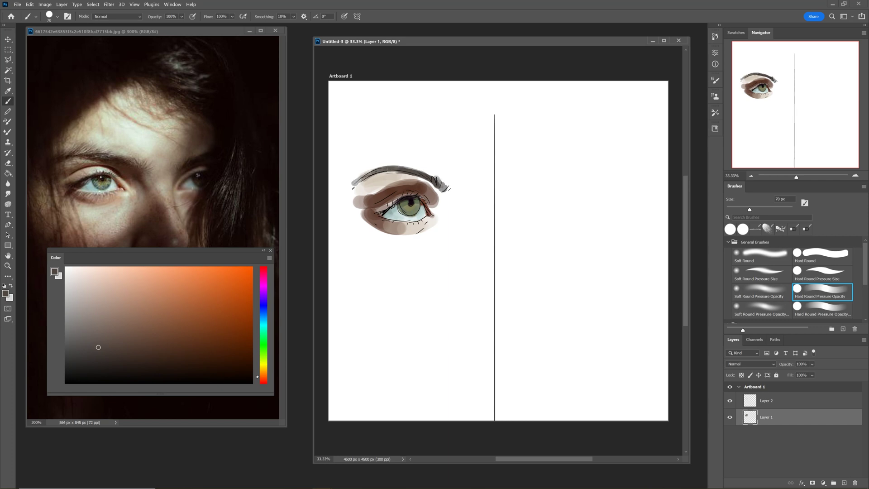
{"action": "left_click_drag", "start_coordinate": [412, 176], "coordinate": [422, 180]}
Darken the upper eyelid crease and the outer corner of the eye with a near-black brown.
{"action": "left_click", "coordinate": [435, 184], "text": "alt"}
{"action": "left_click", "coordinate": [210, 374]}
{"action": "mouse_move", "coordinate": [367, 207]}
{"action": "left_mouse_down"}
{"action": "mouse_move", "coordinate": [409, 191]}
{"action": "mouse_move", "coordinate": [431, 203]}
{"action": "left_mouse_up"}
{"action": "mouse_move", "coordinate": [378, 215]}
{"action": "left_mouse_down"}
{"action": "mouse_move", "coordinate": [370, 217]}
{"action": "mouse_move", "coordinate": [385, 222]}
{"action": "left_mouse_up"}
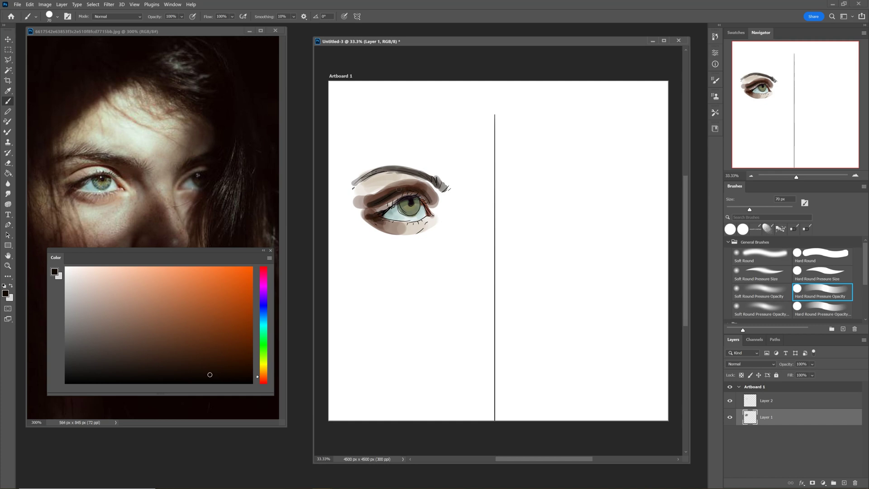
Paint the nose side of the eye socket in sampled browns and the area beneath the eyebrow in a sampled tan.
{"action": "left_click", "coordinate": [182, 192], "text": "alt"}
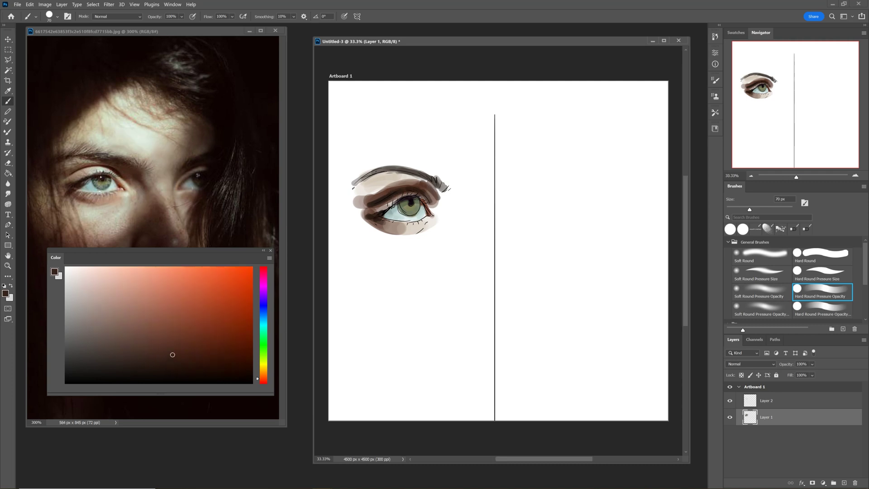
{"action": "mouse_move", "coordinate": [435, 182]}
{"action": "left_mouse_down"}
{"action": "mouse_move", "coordinate": [443, 196]}
{"action": "mouse_move", "coordinate": [419, 179]}
{"action": "mouse_move", "coordinate": [429, 201]}
{"action": "mouse_move", "coordinate": [439, 194]}
{"action": "mouse_move", "coordinate": [403, 175]}
{"action": "mouse_move", "coordinate": [416, 179]}
{"action": "left_mouse_up"}
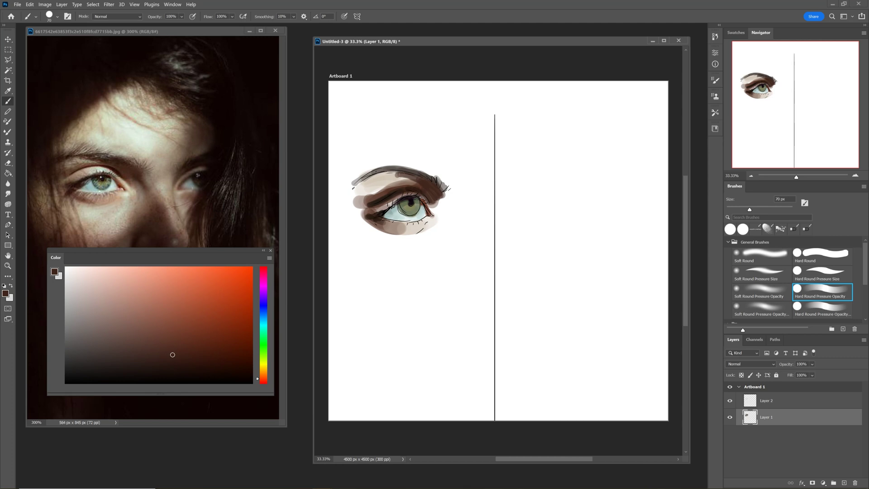
{"action": "left_click", "coordinate": [95, 159], "text": "alt"}
{"action": "mouse_move", "coordinate": [413, 186]}
{"action": "left_mouse_down"}
{"action": "mouse_move", "coordinate": [355, 199]}
{"action": "mouse_move", "coordinate": [384, 184]}
{"action": "mouse_move", "coordinate": [355, 186]}
{"action": "left_mouse_up"}
{"action": "left_click", "coordinate": [103, 178], "text": "alt"}
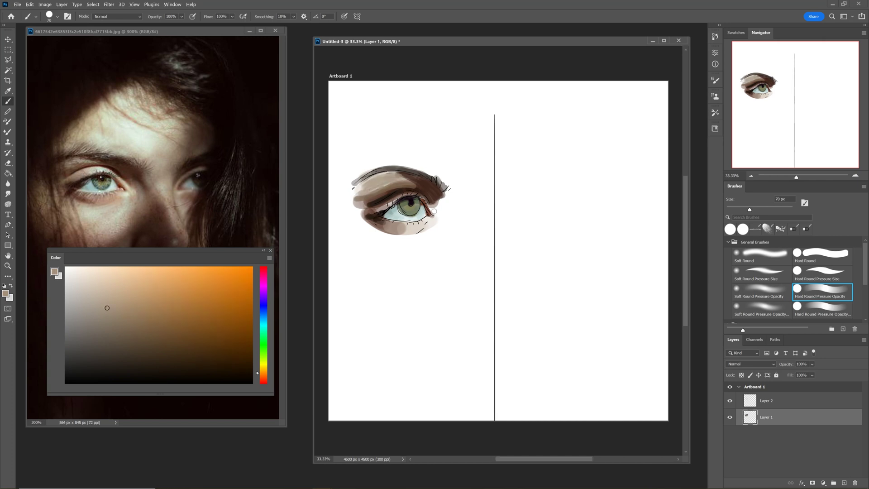
{"action": "left_click", "coordinate": [131, 179], "text": "alt"}
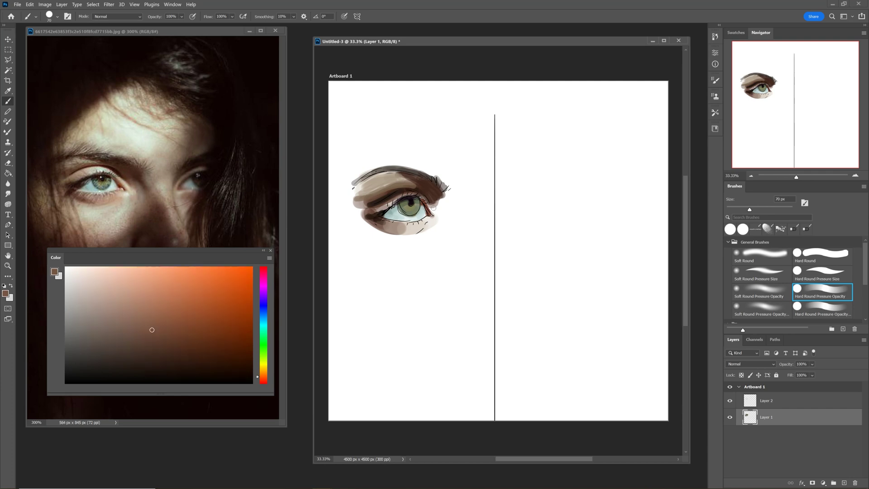
{"action": "mouse_move", "coordinate": [438, 211]}
{"action": "left_mouse_down"}
{"action": "mouse_move", "coordinate": [442, 193]}
{"action": "mouse_move", "coordinate": [441, 204]}
{"action": "left_mouse_up"}
Compare the eye painting with and without the Layer 2 line art.
{"action": "left_click", "coordinate": [730, 401]}
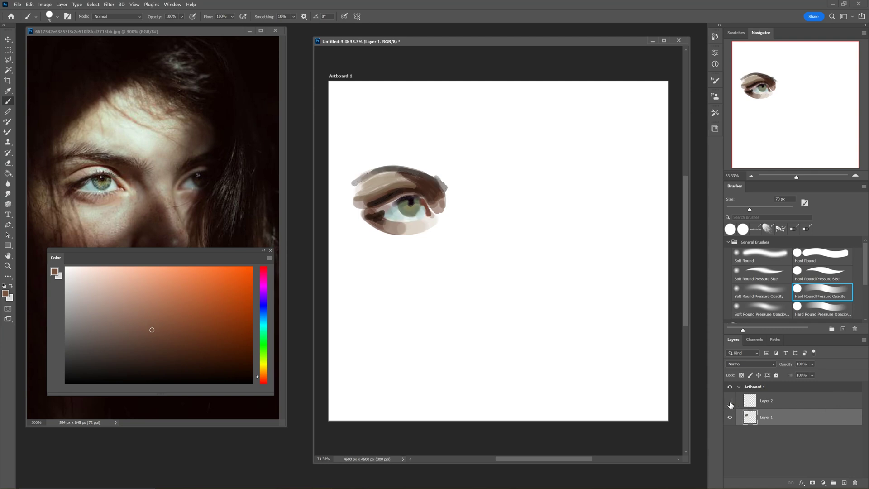
{"action": "left_click", "coordinate": [730, 401]}
{"action": "left_click", "coordinate": [730, 401]}
{"action": "left_click", "coordinate": [730, 402]}
{"action": "left_click", "coordinate": [730, 403]}
{"action": "left_click", "coordinate": [729, 402]}
{"action": "left_click", "coordinate": [730, 403]}
{"action": "left_click", "coordinate": [729, 401]}
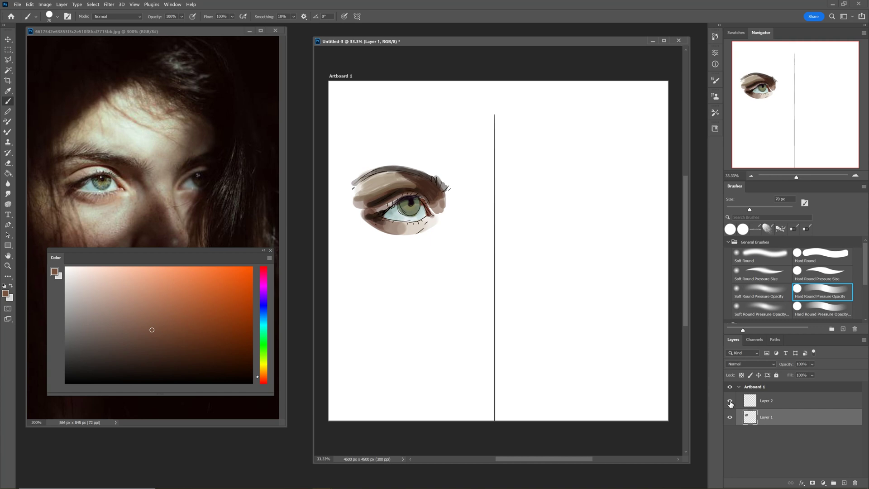
Add a near-white highlight on the pupil with a 35 px brush and check the painting without the line art.
{"action": "left_click", "coordinate": [123, 197], "text": "alt"}
{"action": "left_click_drag", "start_coordinate": [80, 273], "coordinate": [78, 267]}
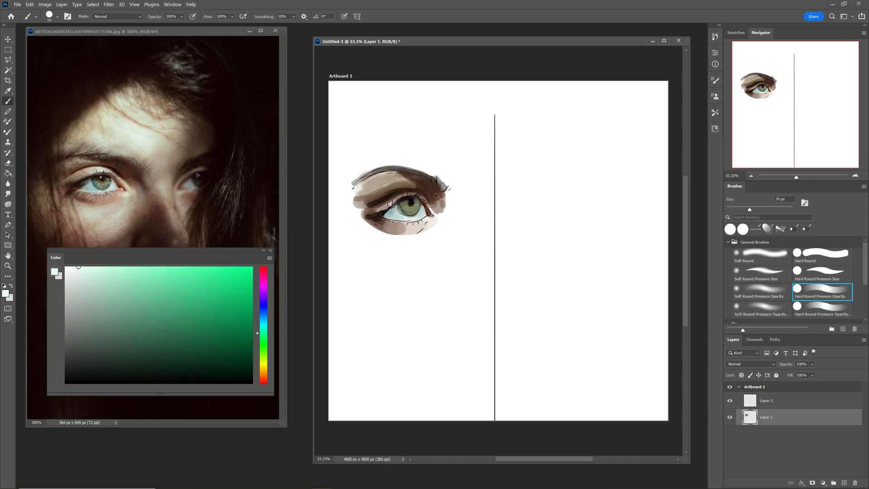
{"action": "key", "text": "bracketleft"}
{"action": "key", "text": "bracketleft"}
{"action": "key", "text": "bracketleft"}
{"action": "key", "text": "bracketleft"}
{"action": "key", "text": "bracketleft"}
{"action": "left_click", "coordinate": [730, 401]}
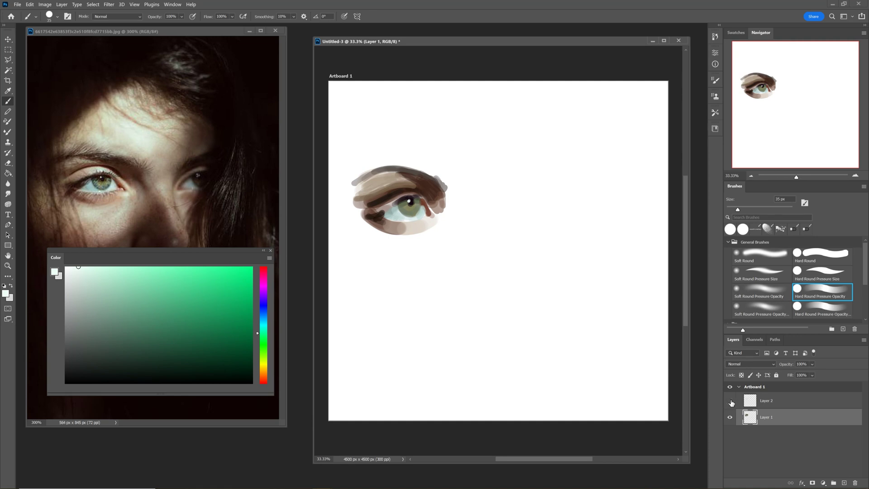
{"action": "left_click", "coordinate": [730, 401]}
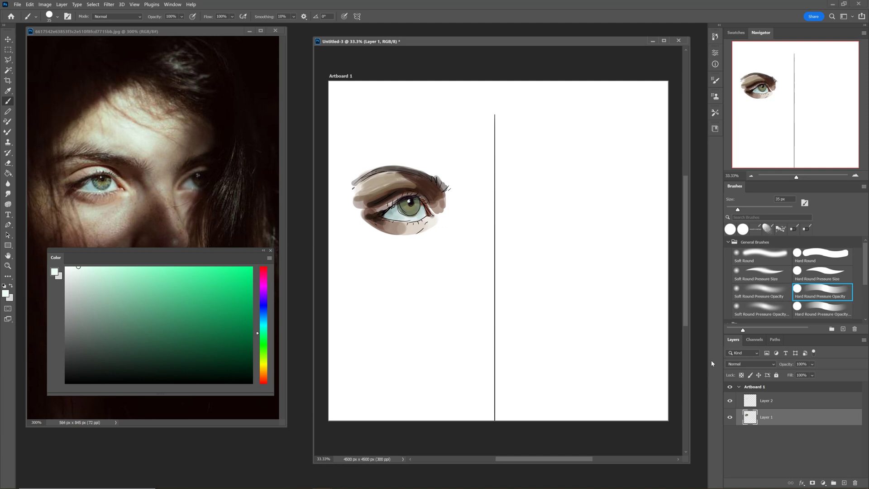
Add a new layer above Layer 2 and choose the 92 px brush beside Sampled Brush 2 21 in the OMG_rutkowski_brushes2017 set.
{"action": "left_click", "coordinate": [767, 402]}
{"action": "left_click", "coordinate": [843, 482]}
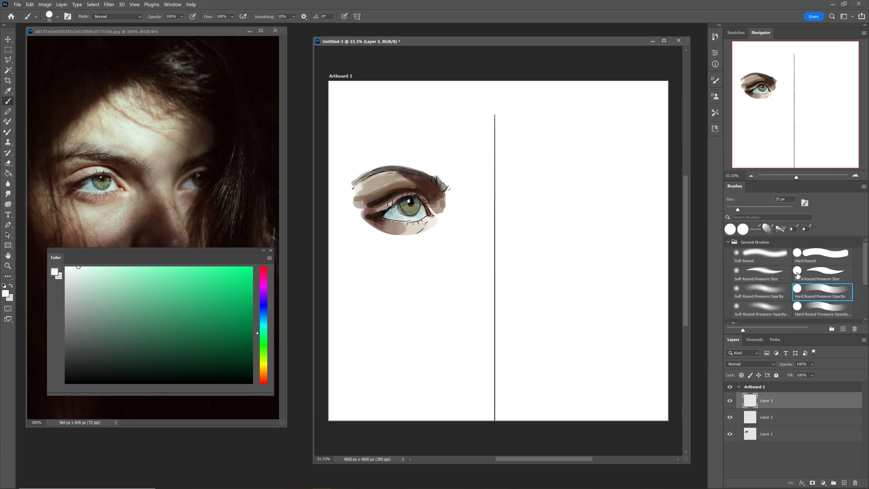
{"action": "left_click", "coordinate": [731, 244]}
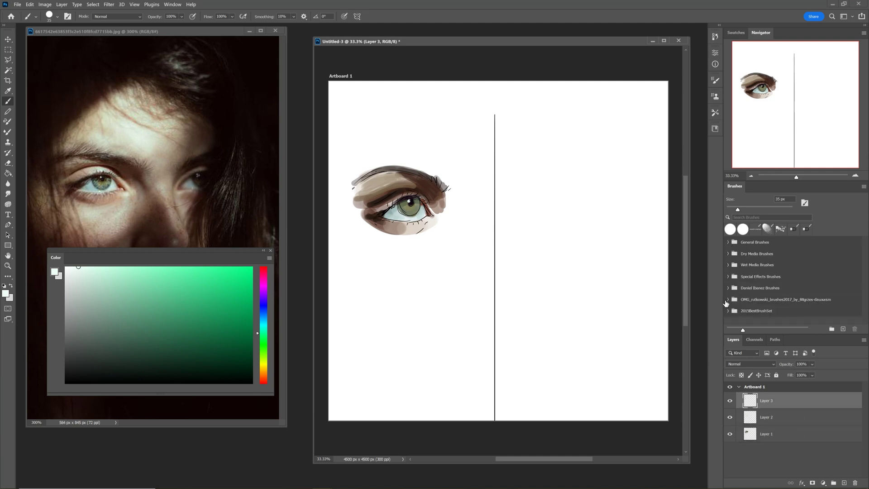
{"action": "left_click", "coordinate": [728, 299]}
{"action": "scroll", "coordinate": [862, 272], "scroll_direction": "down", "scroll_amount": 3}
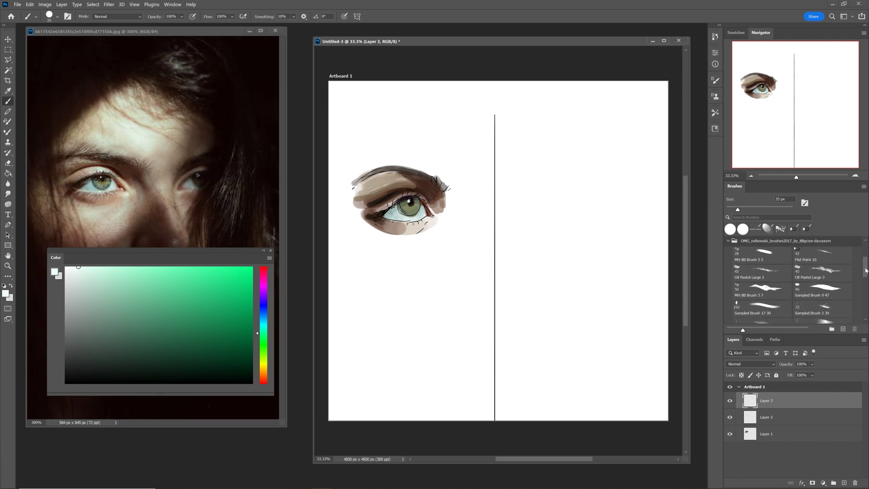
{"action": "scroll", "coordinate": [862, 272], "scroll_direction": "down", "scroll_amount": 1}
{"action": "left_click", "coordinate": [822, 302]}
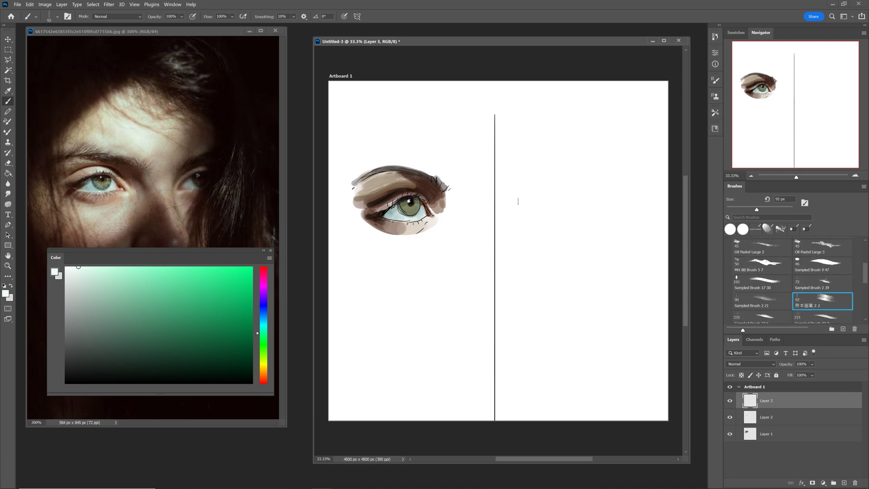
Enlarge the brush to 175 px and block in the dark eye-socket shadow on the empty half of the canvas in a sampled dark brown.
{"action": "key", "text": "bracketright"}
{"action": "key", "text": "bracketright"}
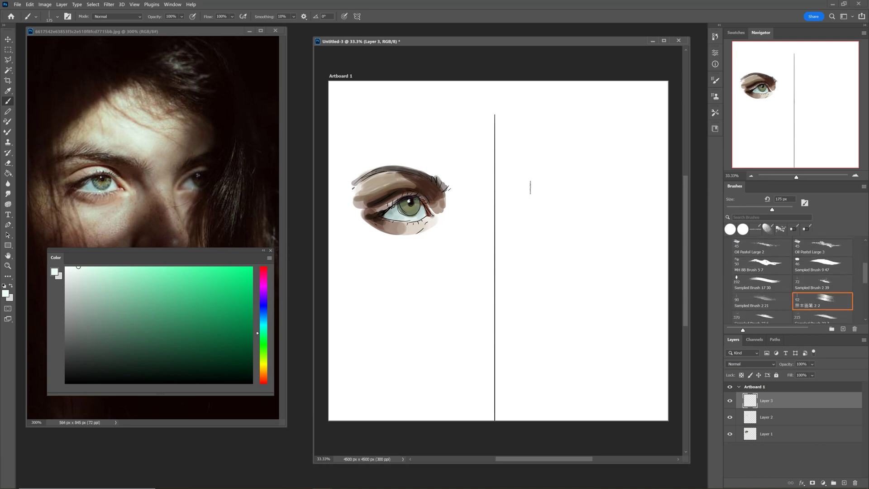
{"action": "left_click", "coordinate": [120, 170], "text": "alt"}
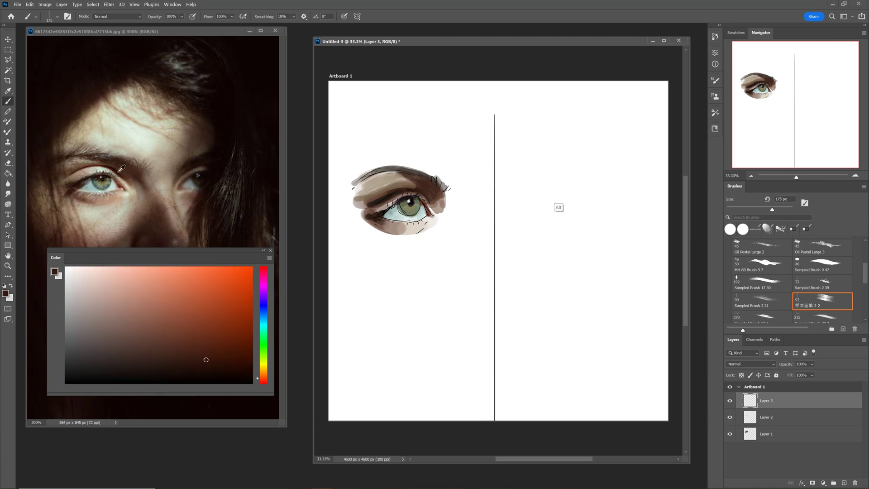
{"action": "left_click", "coordinate": [593, 197]}
{"action": "mouse_move", "coordinate": [600, 197]}
{"action": "left_mouse_down"}
{"action": "mouse_move", "coordinate": [610, 192]}
{"action": "mouse_move", "coordinate": [594, 201]}
{"action": "mouse_move", "coordinate": [611, 195]}
{"action": "mouse_move", "coordinate": [596, 203]}
{"action": "mouse_move", "coordinate": [565, 191]}
{"action": "left_mouse_up"}
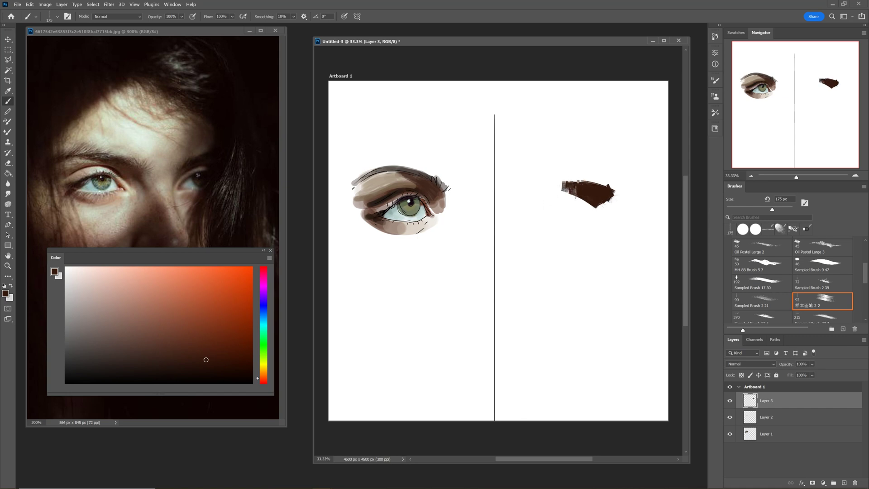
Paint the upper and lower lid lines in dark brown, and extend the crease and nose-side shadow in a sampled medium brown.
{"action": "mouse_move", "coordinate": [538, 205]}
{"action": "left_mouse_down"}
{"action": "mouse_move", "coordinate": [563, 190]}
{"action": "mouse_move", "coordinate": [565, 208]}
{"action": "mouse_move", "coordinate": [572, 203]}
{"action": "mouse_move", "coordinate": [563, 210]}
{"action": "mouse_move", "coordinate": [525, 212]}
{"action": "mouse_move", "coordinate": [528, 224]}
{"action": "mouse_move", "coordinate": [521, 217]}
{"action": "mouse_move", "coordinate": [539, 223]}
{"action": "mouse_move", "coordinate": [530, 226]}
{"action": "mouse_move", "coordinate": [535, 218]}
{"action": "mouse_move", "coordinate": [532, 227]}
{"action": "mouse_move", "coordinate": [545, 217]}
{"action": "mouse_move", "coordinate": [551, 228]}
{"action": "mouse_move", "coordinate": [536, 228]}
{"action": "mouse_move", "coordinate": [546, 214]}
{"action": "mouse_move", "coordinate": [545, 231]}
{"action": "mouse_move", "coordinate": [565, 224]}
{"action": "left_mouse_up"}
{"action": "left_click", "coordinate": [172, 211], "text": "alt"}
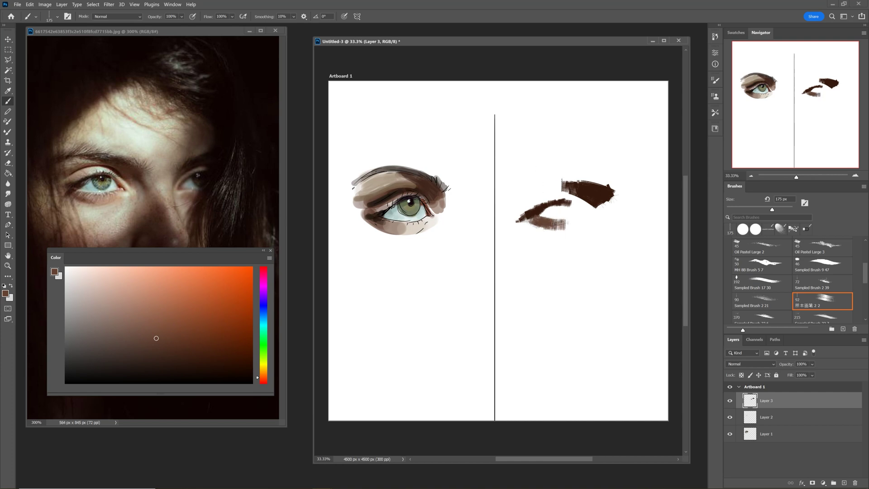
{"action": "mouse_move", "coordinate": [565, 187]}
{"action": "left_mouse_down"}
{"action": "mouse_move", "coordinate": [548, 184]}
{"action": "mouse_move", "coordinate": [529, 200]}
{"action": "left_mouse_up"}
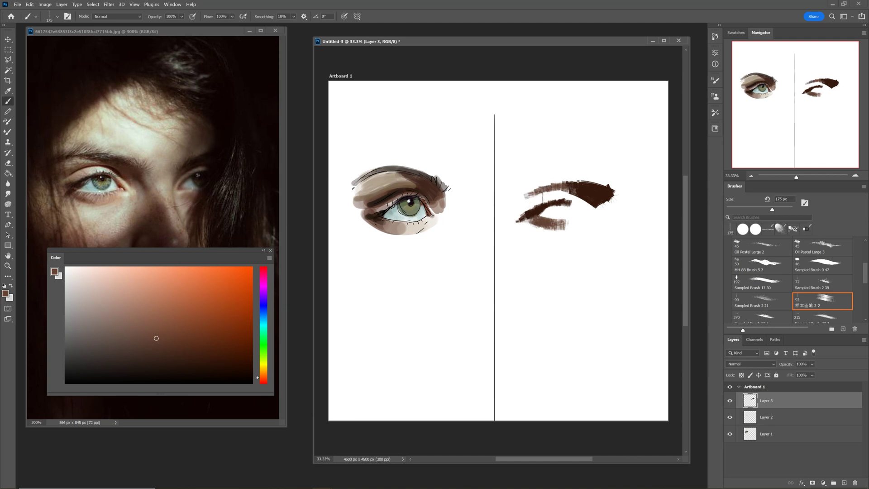
{"action": "mouse_move", "coordinate": [609, 202]}
{"action": "left_mouse_down"}
{"action": "mouse_move", "coordinate": [598, 213]}
{"action": "mouse_move", "coordinate": [614, 199]}
{"action": "mouse_move", "coordinate": [604, 220]}
{"action": "left_mouse_up"}
Paint the upper lid line down to the inner corner in a sampled reddish brown and deepen the crease in a sampled dark red.
{"action": "left_click", "coordinate": [164, 217], "text": "alt"}
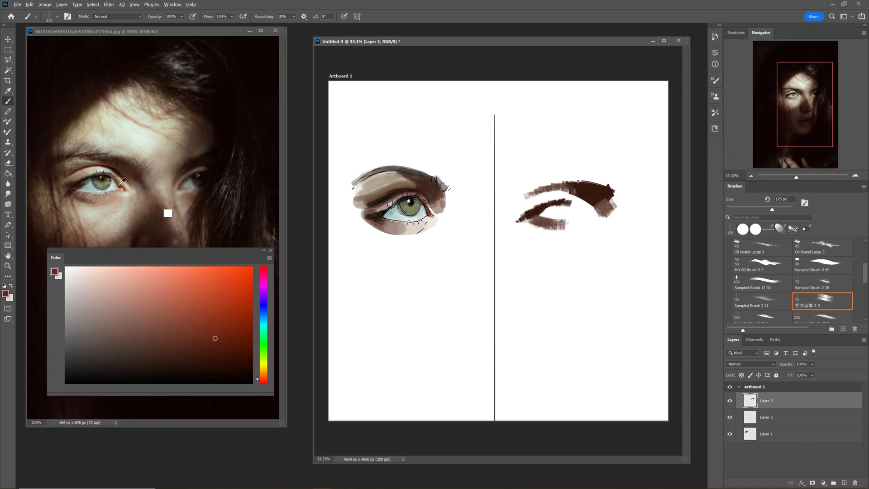
{"action": "left_click", "coordinate": [576, 205]}
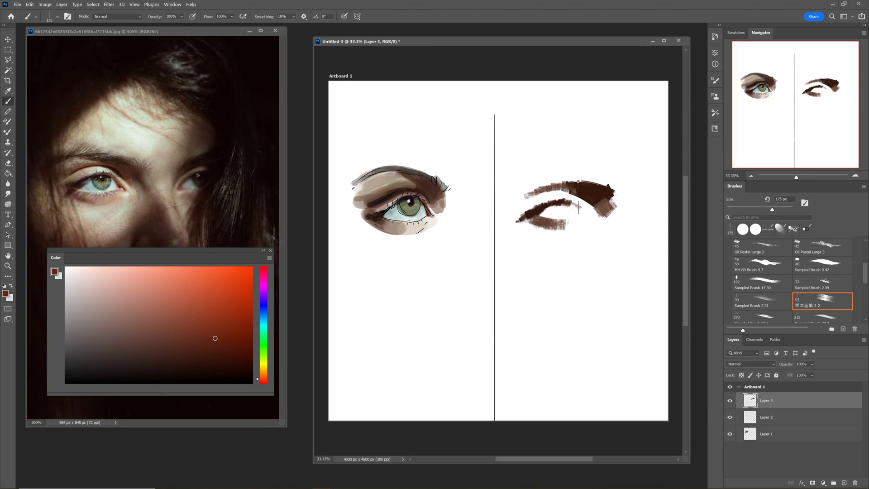
{"action": "mouse_move", "coordinate": [579, 206]}
{"action": "left_mouse_down"}
{"action": "mouse_move", "coordinate": [584, 221]}
{"action": "mouse_move", "coordinate": [571, 200]}
{"action": "left_mouse_up"}
{"action": "left_click", "coordinate": [113, 169], "text": "alt"}
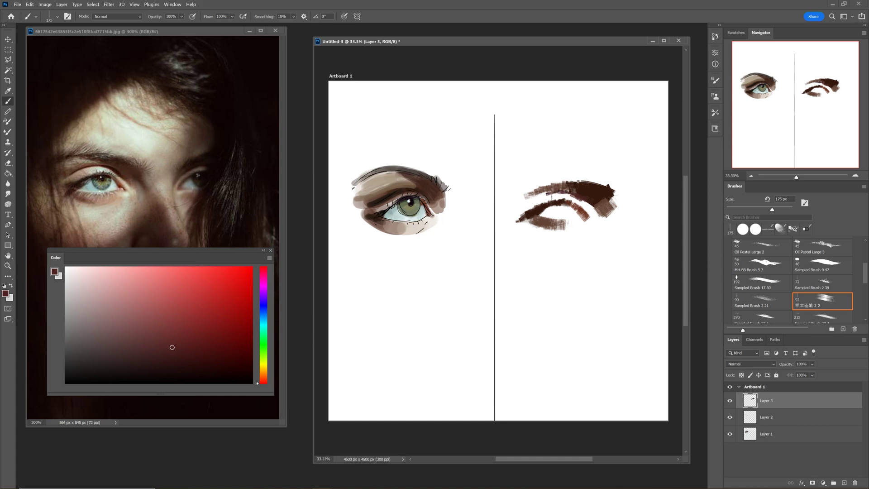
{"action": "mouse_move", "coordinate": [538, 199]}
{"action": "left_mouse_down"}
{"action": "mouse_move", "coordinate": [565, 186]}
{"action": "mouse_move", "coordinate": [570, 196]}
{"action": "mouse_move", "coordinate": [576, 189]}
{"action": "mouse_move", "coordinate": [571, 197]}
{"action": "mouse_move", "coordinate": [531, 204]}
{"action": "mouse_move", "coordinate": [526, 196]}
{"action": "mouse_move", "coordinate": [592, 201]}
{"action": "left_mouse_up"}
Block in the eye's dark center in a sampled near-black brown and paint the iris over it in sampled greens.
{"action": "left_click", "coordinate": [148, 207], "text": "alt"}
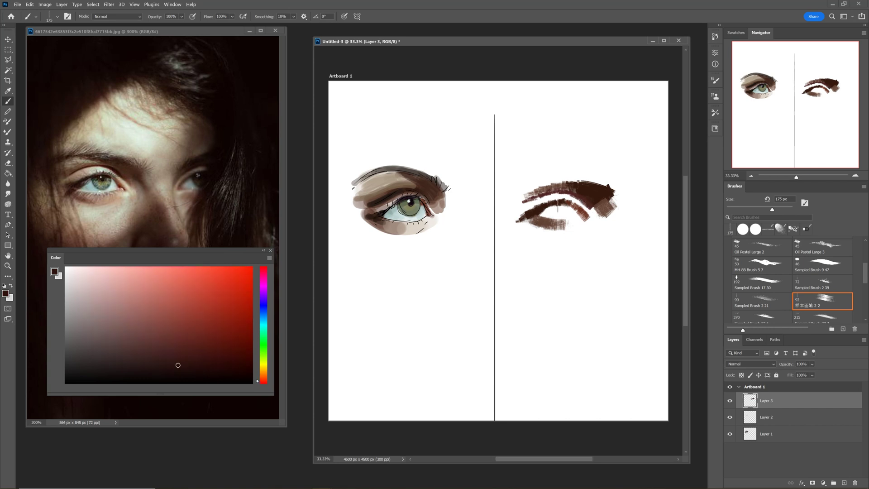
{"action": "left_click_drag", "start_coordinate": [561, 209], "coordinate": [568, 209]}
{"action": "left_click_drag", "start_coordinate": [563, 208], "coordinate": [563, 212]}
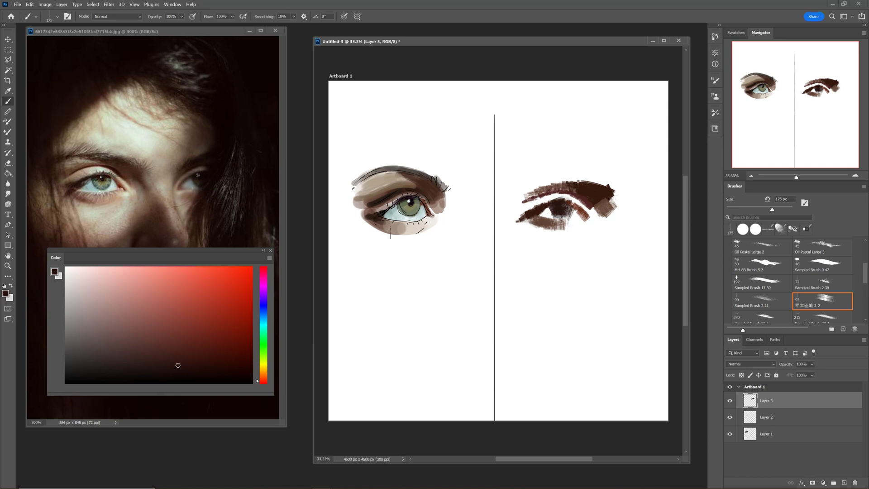
{"action": "key", "text": "alt"}
{"action": "left_click", "coordinate": [96, 177], "text": "alt"}
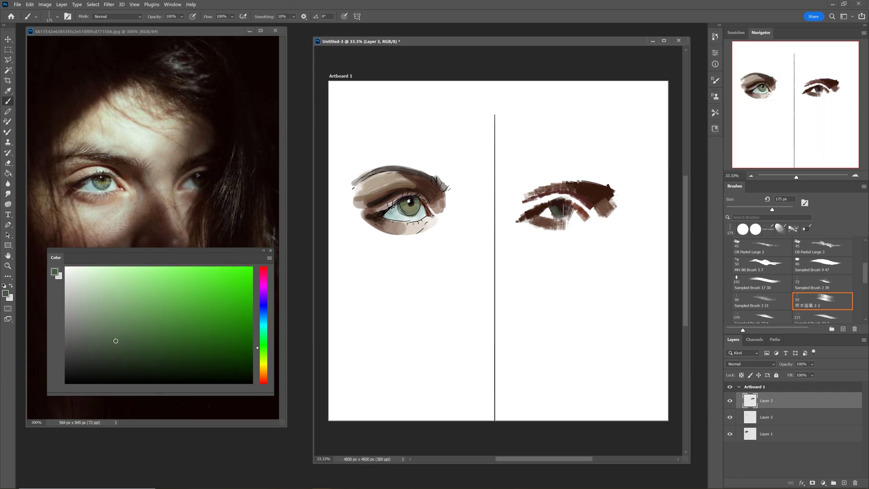
{"action": "left_click_drag", "start_coordinate": [559, 206], "coordinate": [569, 211]}
{"action": "left_click", "coordinate": [107, 190], "text": "alt"}
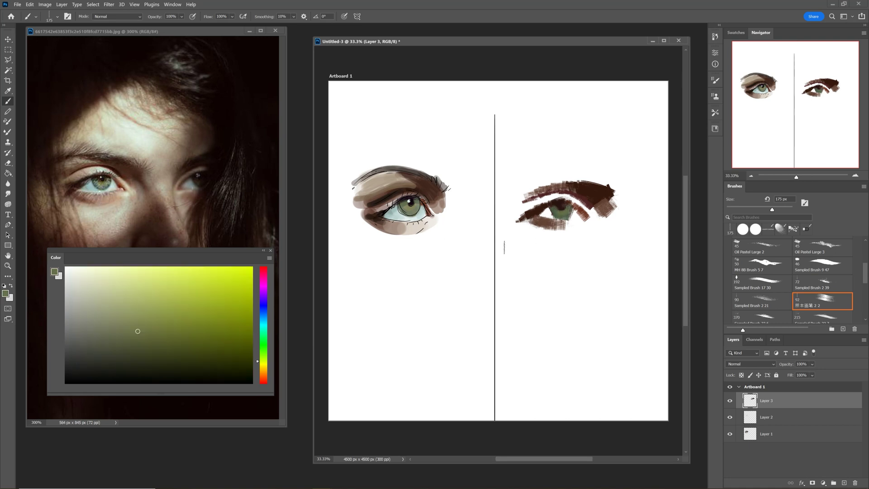
Reduce the brush to 100 px and fill the outer part of the upper eyelid with a tan sampled from the photo.
{"action": "left_click", "coordinate": [105, 175], "text": "alt"}
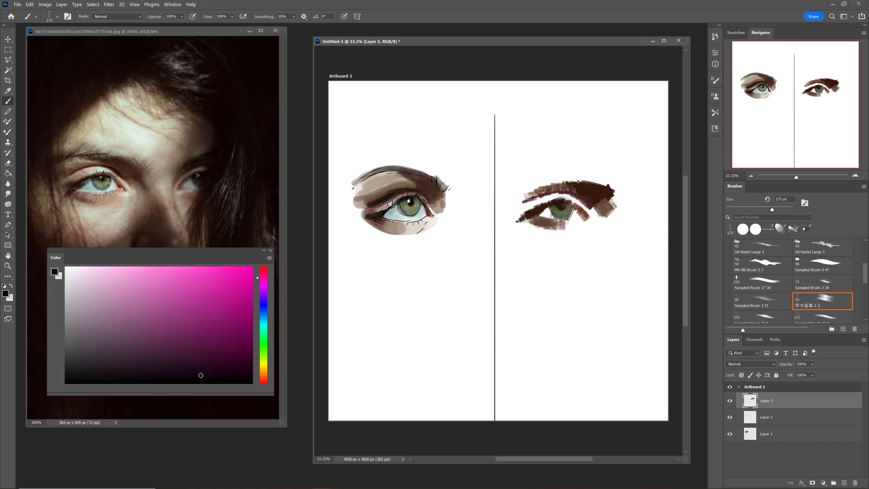
{"action": "key", "text": "bracketleft"}
{"action": "key", "text": "bracketleft"}
{"action": "key", "text": "bracketleft"}
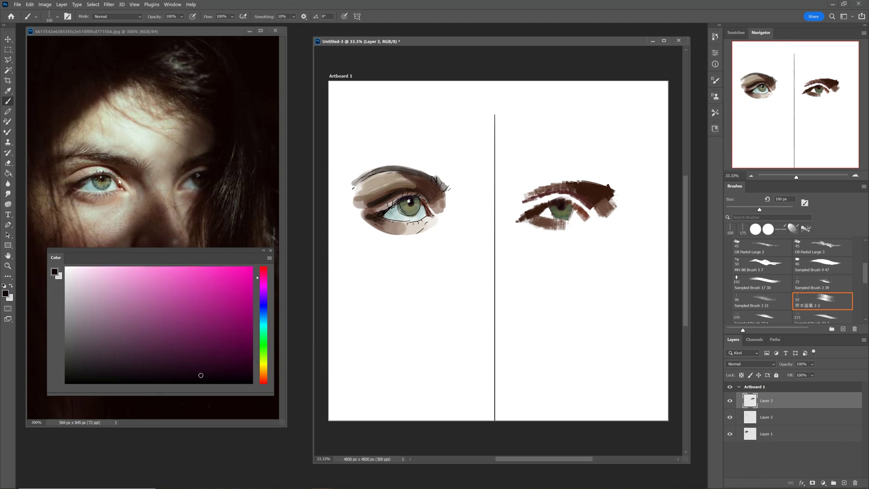
{"action": "left_click", "coordinate": [97, 179], "text": "alt"}
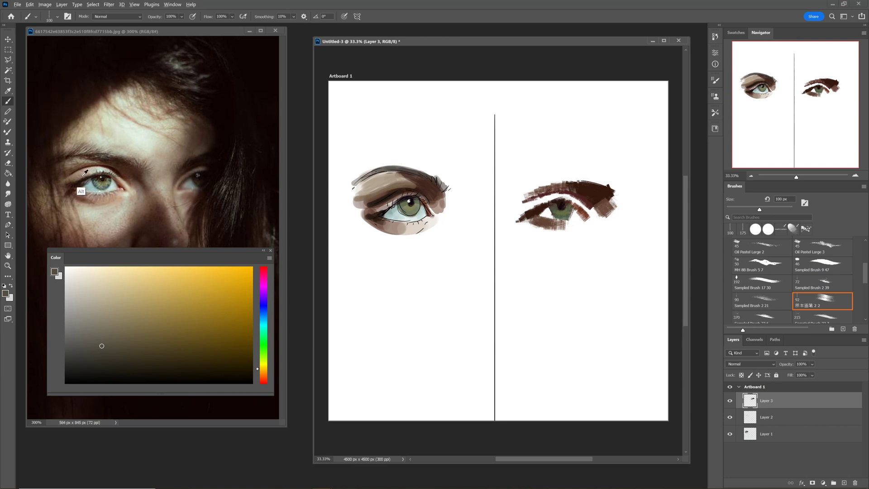
{"action": "left_click", "coordinate": [77, 195], "text": "alt"}
{"action": "left_click_drag", "start_coordinate": [522, 209], "coordinate": [562, 194]}
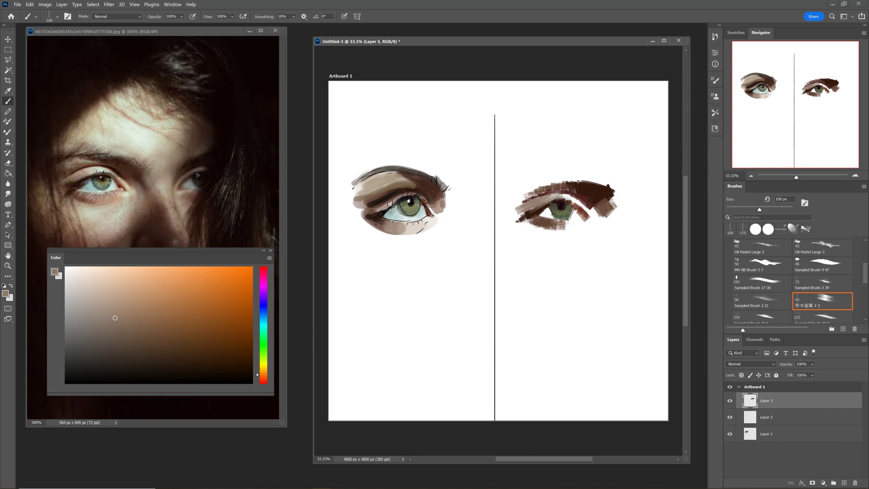
Paint the lit part of the upper eyelid toward the inner corner in sampled pale green and cream tones.
{"action": "left_click", "coordinate": [105, 183], "text": "alt"}
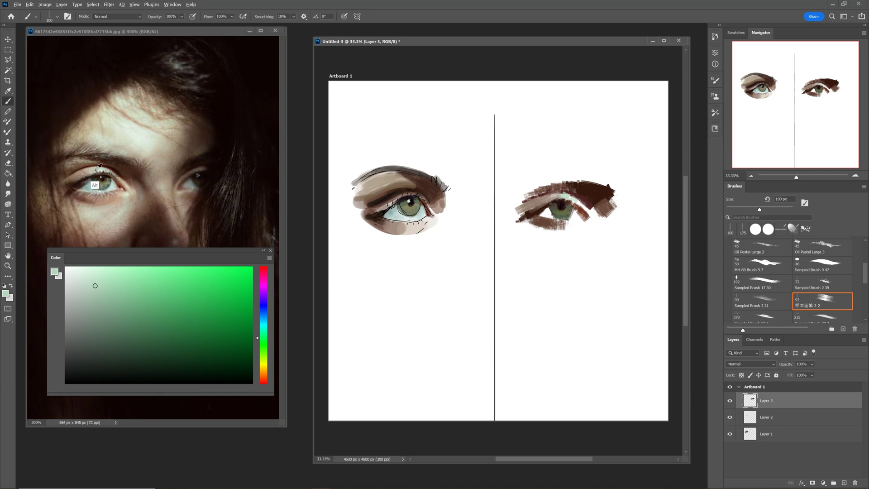
{"action": "left_click", "coordinate": [97, 184], "text": "alt"}
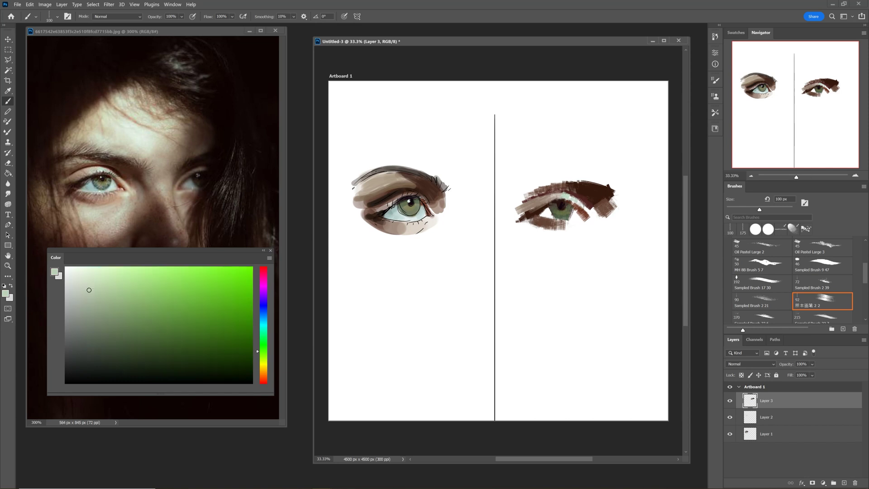
{"action": "left_click_drag", "start_coordinate": [578, 200], "coordinate": [593, 221]}
{"action": "left_click", "coordinate": [127, 195], "text": "alt"}
{"action": "mouse_move", "coordinate": [584, 208]}
{"action": "left_mouse_down"}
{"action": "mouse_move", "coordinate": [595, 226]}
{"action": "mouse_move", "coordinate": [586, 217]}
{"action": "left_mouse_up"}
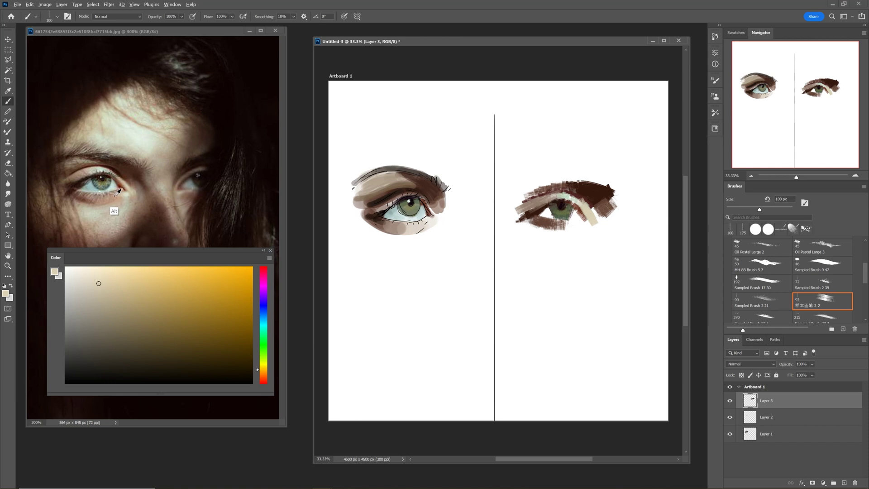
Paint the lower lid rim in a sampled peach tone and the white of the eye in sampled pale blue-greens.
{"action": "left_click", "coordinate": [115, 211], "text": "alt"}
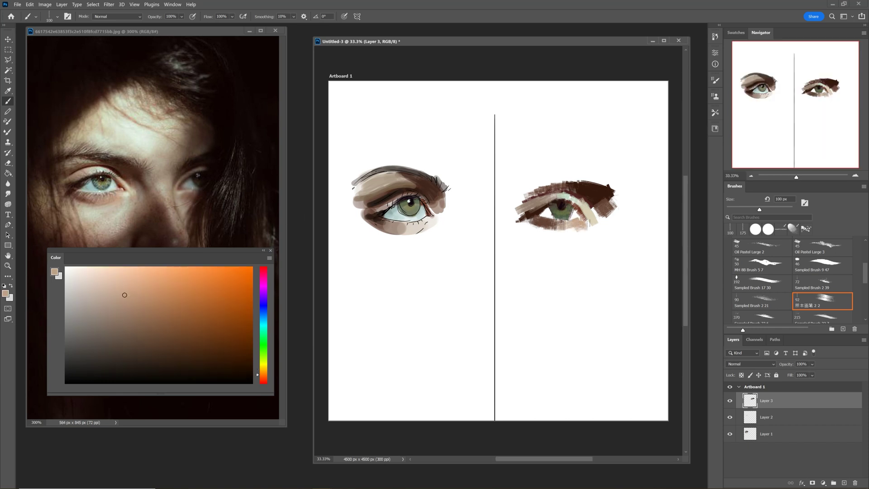
{"action": "left_click", "coordinate": [91, 183], "text": "alt"}
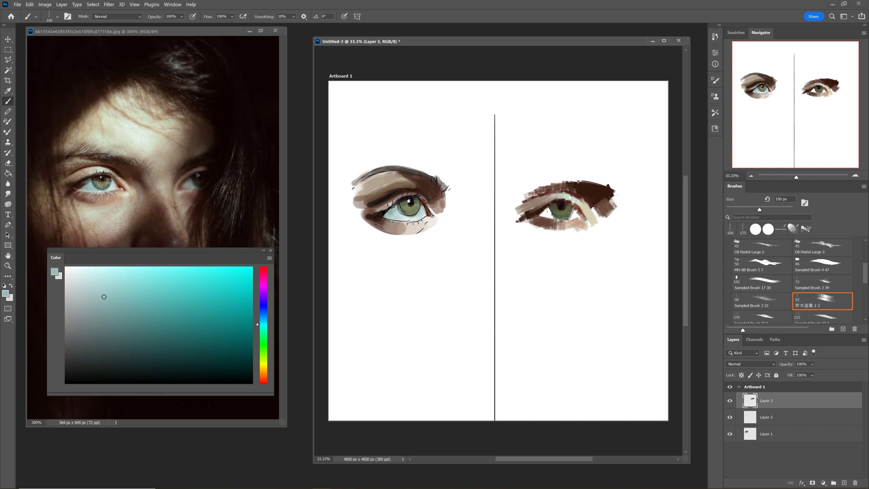
{"action": "left_click_drag", "start_coordinate": [552, 212], "coordinate": [542, 214]}
{"action": "left_click", "coordinate": [115, 187], "text": "alt"}
{"action": "left_click_drag", "start_coordinate": [575, 212], "coordinate": [574, 222]}
{"action": "left_click", "coordinate": [96, 191], "text": "alt"}
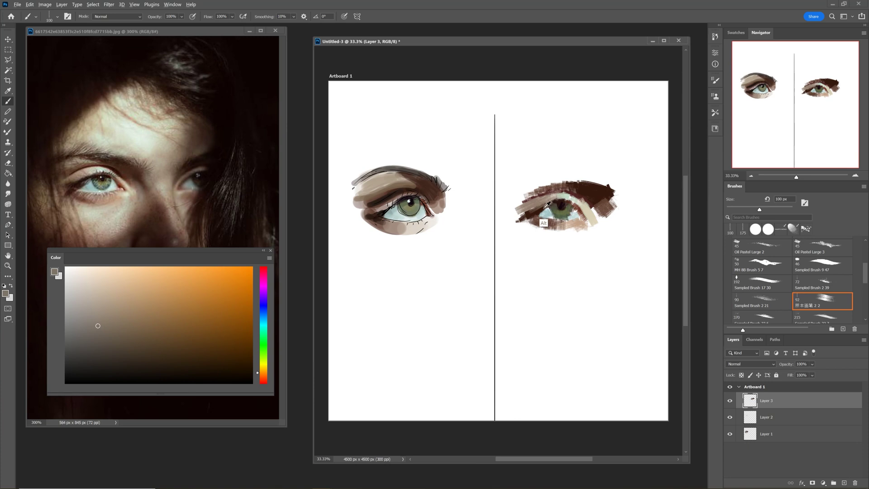
Darken the pupil, the upper lash line, the outer corner and the lower lid edge in a sampled near-black.
{"action": "left_click", "coordinate": [540, 227], "text": "alt"}
{"action": "left_click", "coordinate": [562, 208], "text": "alt"}
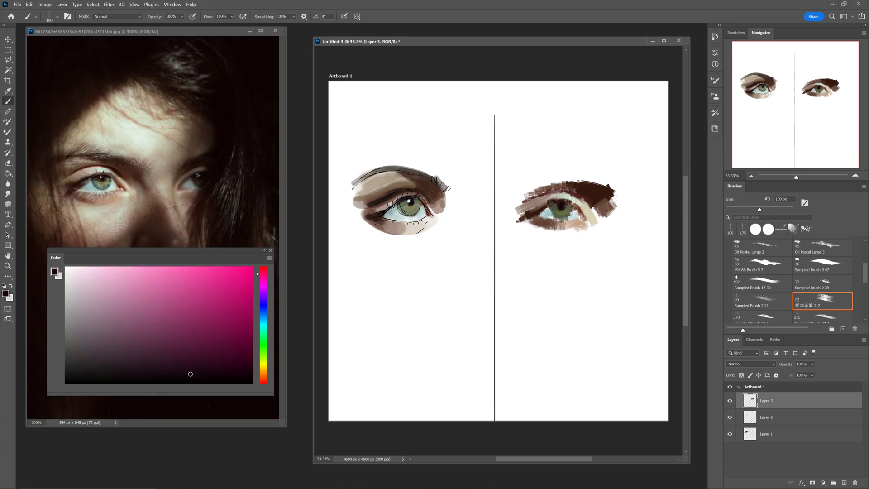
{"action": "left_click_drag", "start_coordinate": [568, 199], "coordinate": [574, 203]}
{"action": "left_click_drag", "start_coordinate": [537, 209], "coordinate": [517, 218]}
{"action": "left_click_drag", "start_coordinate": [560, 224], "coordinate": [554, 226]}
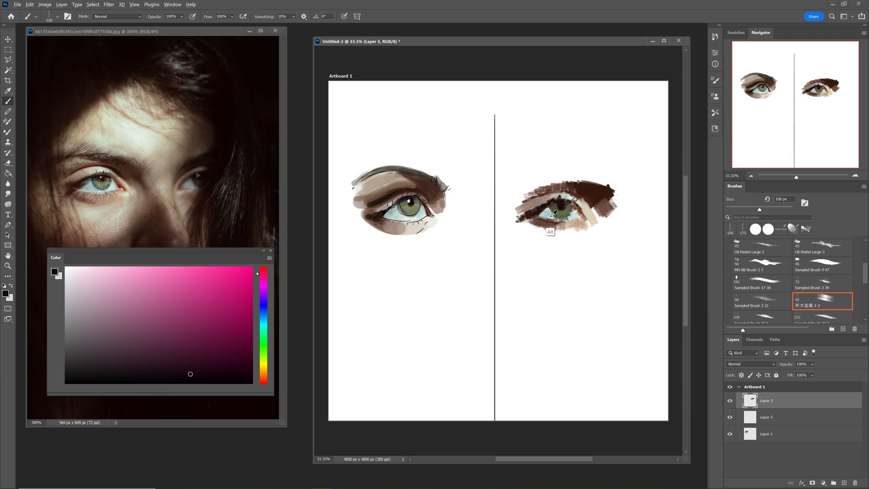
Refine the eye white and the lower edge of the iris with pale tones sampled from the photo's eye.
{"action": "left_click", "coordinate": [115, 184], "text": "alt"}
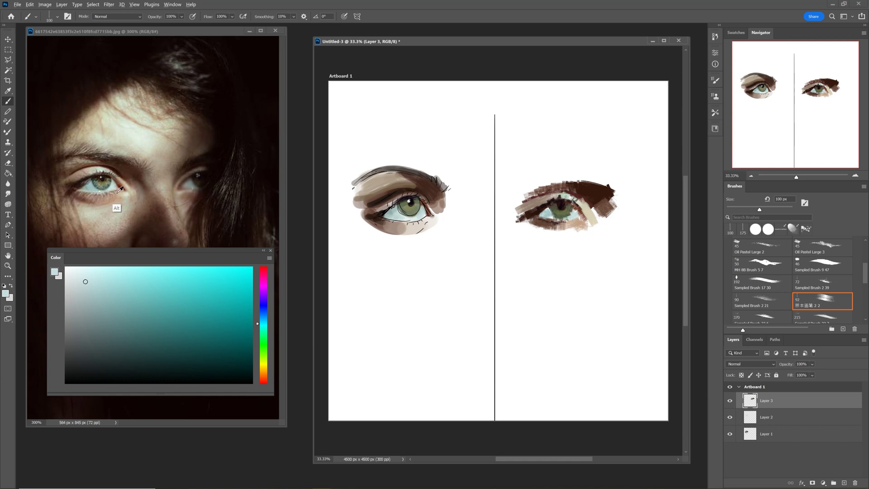
{"action": "left_click", "coordinate": [99, 190], "text": "alt"}
{"action": "left_click_drag", "start_coordinate": [564, 218], "coordinate": [555, 219]}
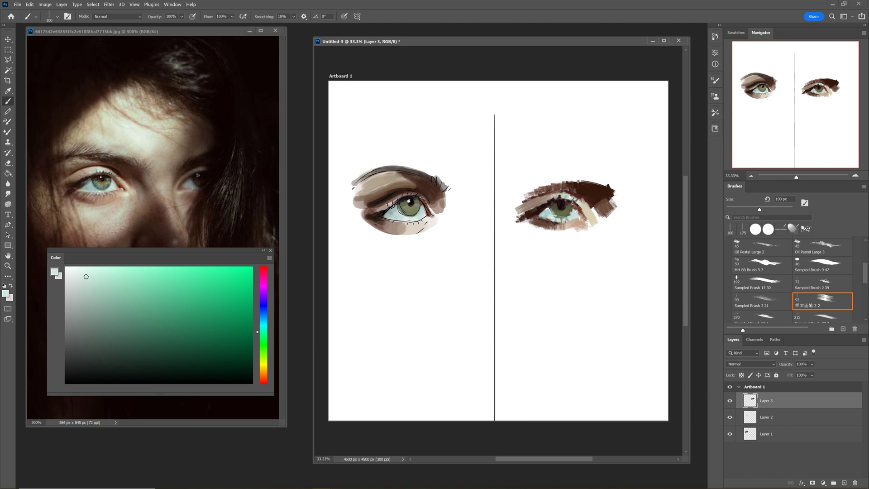
Paint the area above the crease in a sampled tan and the eyebrow over it in a sampled dark gray-brown.
{"action": "left_click_drag", "start_coordinate": [113, 174], "coordinate": [80, 175]}
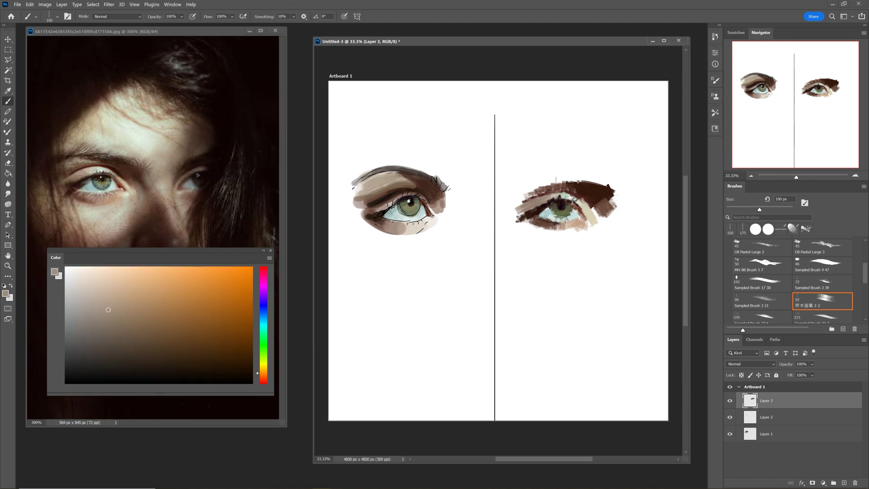
{"action": "mouse_move", "coordinate": [557, 179]}
{"action": "left_mouse_down"}
{"action": "mouse_move", "coordinate": [515, 195]}
{"action": "mouse_move", "coordinate": [559, 173]}
{"action": "mouse_move", "coordinate": [529, 182]}
{"action": "mouse_move", "coordinate": [566, 181]}
{"action": "left_mouse_up"}
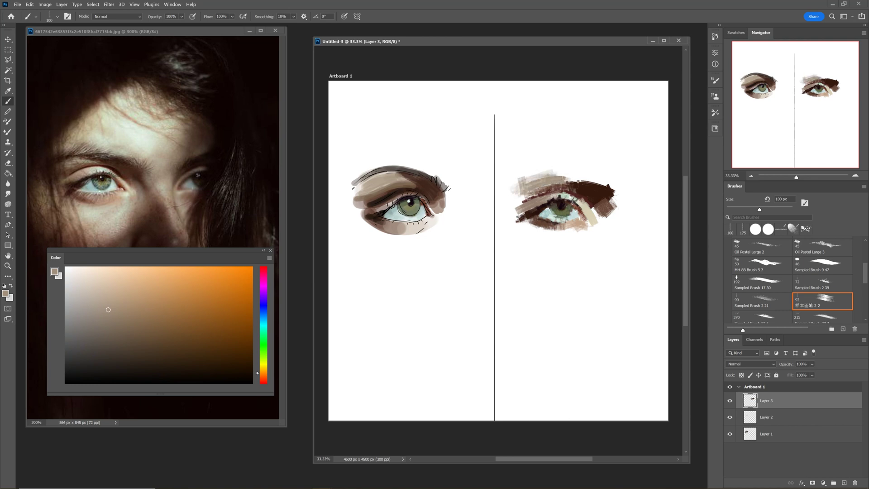
{"action": "left_click", "coordinate": [110, 152], "text": "alt"}
{"action": "mouse_move", "coordinate": [579, 177]}
{"action": "left_mouse_down"}
{"action": "mouse_move", "coordinate": [541, 168]}
{"action": "mouse_move", "coordinate": [562, 168]}
{"action": "mouse_move", "coordinate": [518, 176]}
{"action": "mouse_move", "coordinate": [563, 169]}
{"action": "mouse_move", "coordinate": [611, 196]}
{"action": "left_mouse_up"}
Paint the nose side of the socket and the outer area beneath the eyebrow in a sampled muted reddish brown.
{"action": "left_click", "coordinate": [132, 195], "text": "alt"}
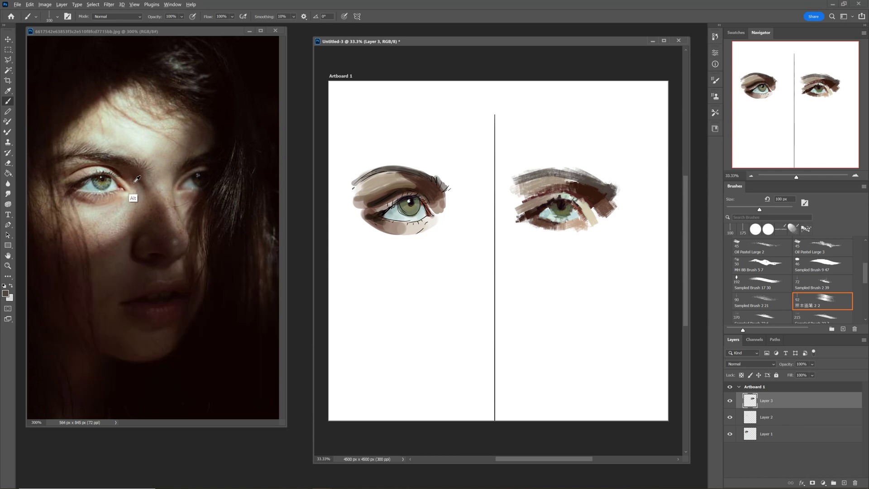
{"action": "left_click_drag", "start_coordinate": [594, 204], "coordinate": [602, 221]}
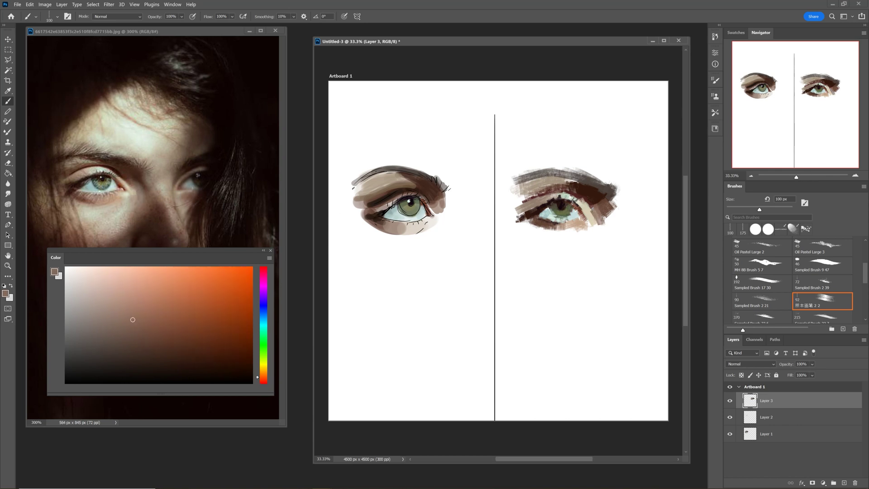
{"action": "mouse_move", "coordinate": [529, 192]}
{"action": "left_mouse_down"}
{"action": "mouse_move", "coordinate": [511, 197]}
{"action": "mouse_move", "coordinate": [517, 182]}
{"action": "mouse_move", "coordinate": [535, 183]}
{"action": "left_mouse_up"}
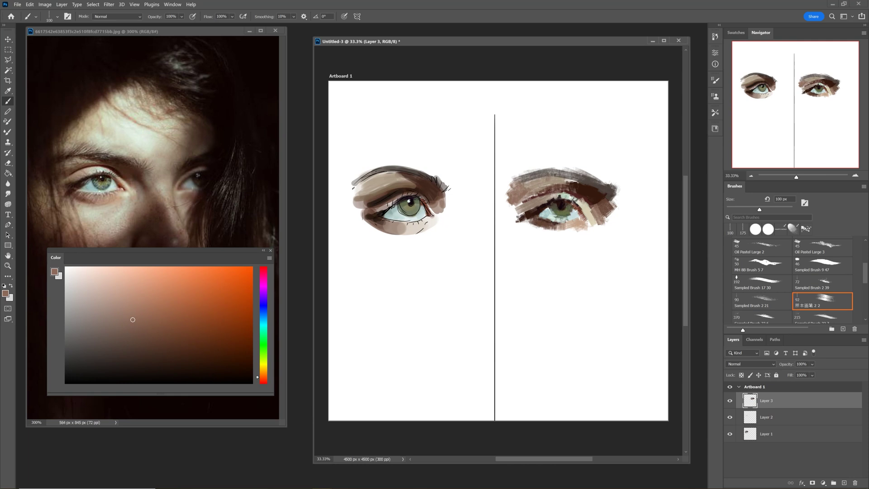
Paint the lower lid and the skin beneath it in sampled tans, and add a near-white pupil highlight with a 45 px brush.
{"action": "left_click", "coordinate": [82, 194], "text": "alt"}
{"action": "mouse_move", "coordinate": [527, 217]}
{"action": "left_mouse_down"}
{"action": "mouse_move", "coordinate": [550, 232]}
{"action": "mouse_move", "coordinate": [543, 245]}
{"action": "mouse_move", "coordinate": [549, 222]}
{"action": "left_mouse_up"}
{"action": "left_click", "coordinate": [88, 221], "text": "alt"}
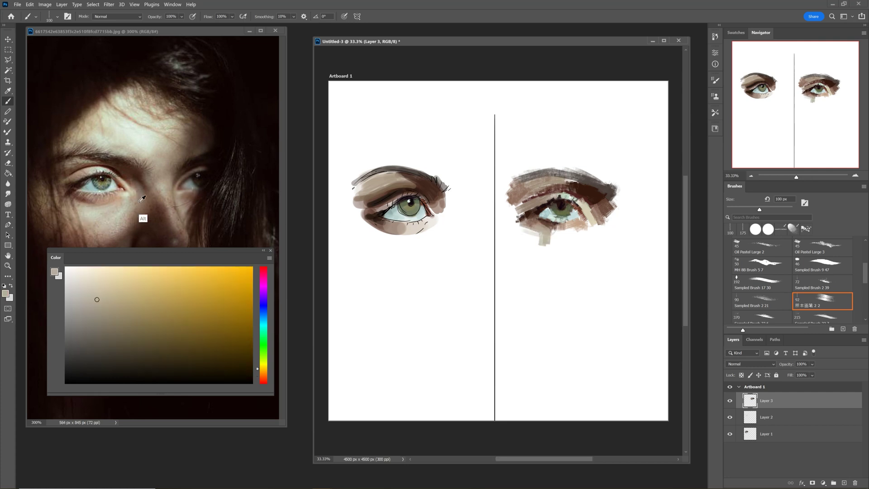
{"action": "left_click", "coordinate": [112, 196], "text": "alt"}
{"action": "left_click", "coordinate": [75, 269]}
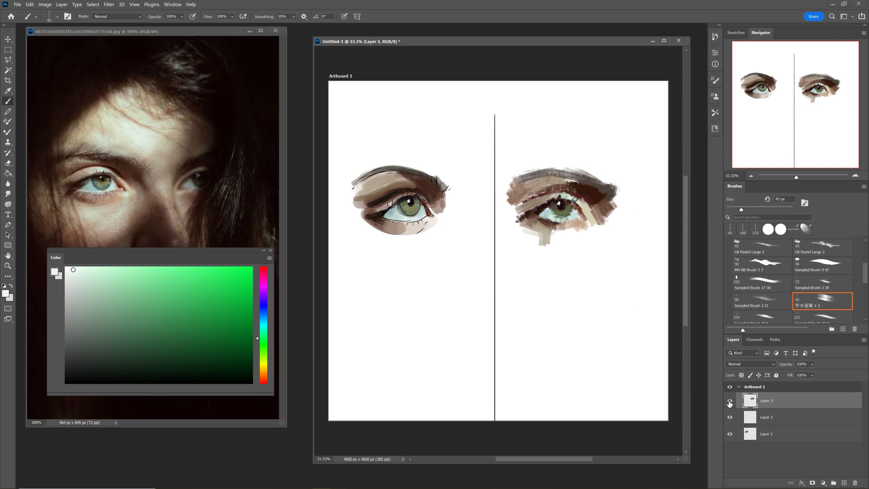
Hide the Layer 2 line art and choose the MH BB Brush 5 7 at 50 px.
{"action": "left_click", "coordinate": [731, 418]}
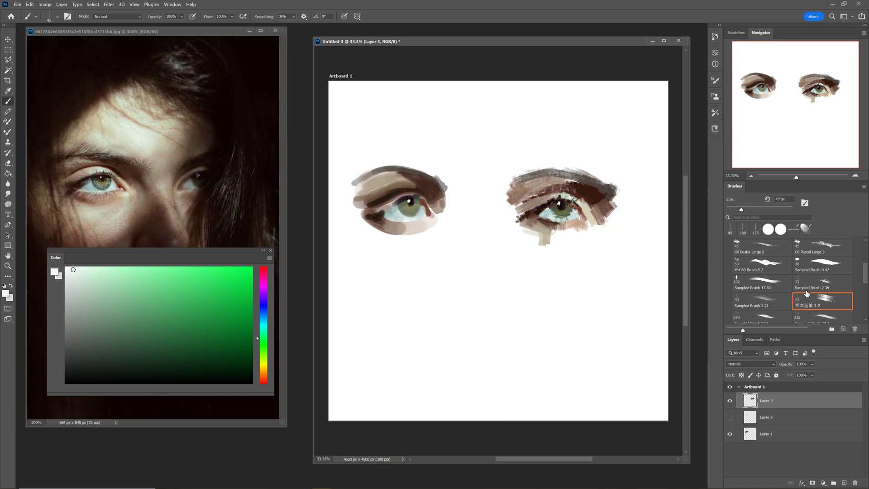
{"action": "left_click", "coordinate": [767, 265]}
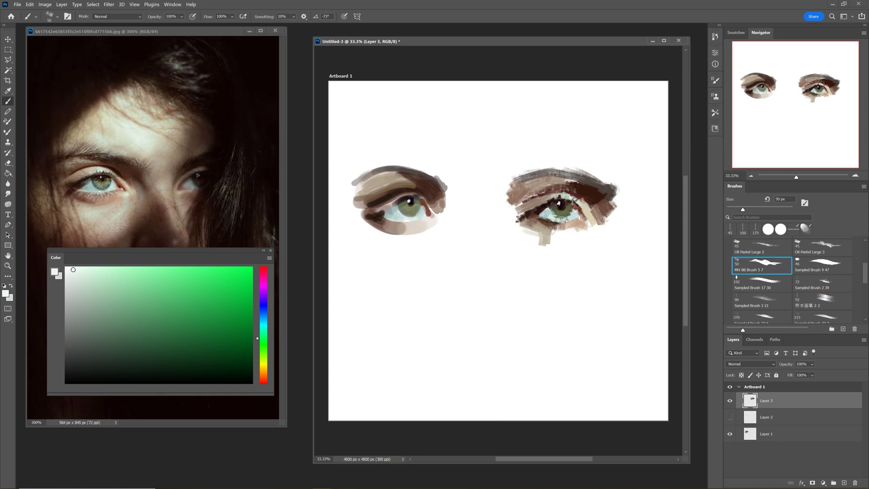
{"action": "left_click", "coordinate": [550, 216], "text": "alt"}
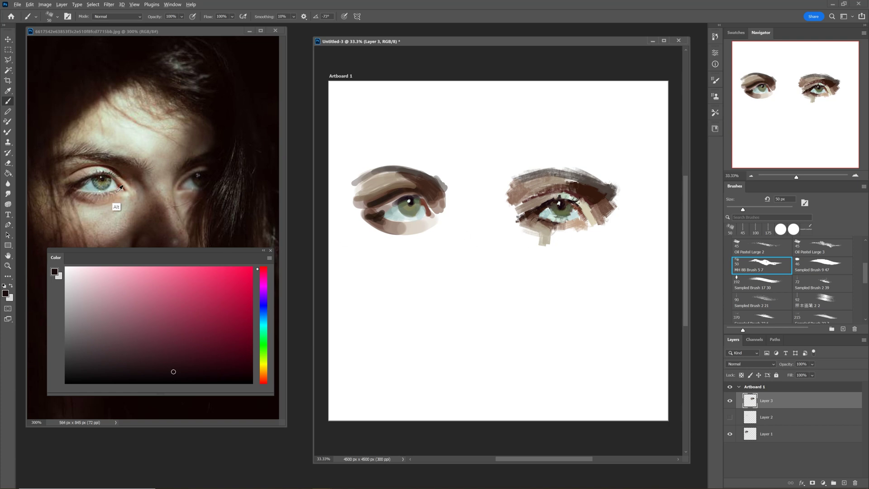
{"action": "left_click", "coordinate": [98, 183], "text": "alt"}
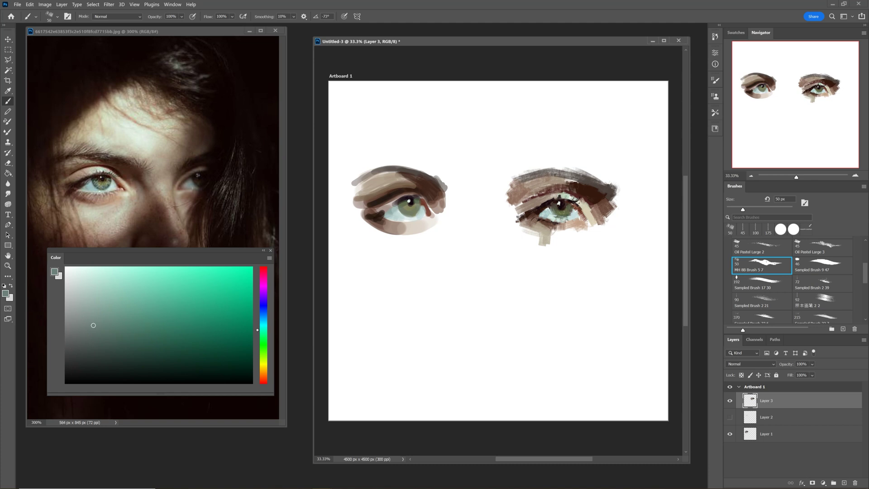
{"action": "left_click", "coordinate": [572, 214], "text": "alt"}
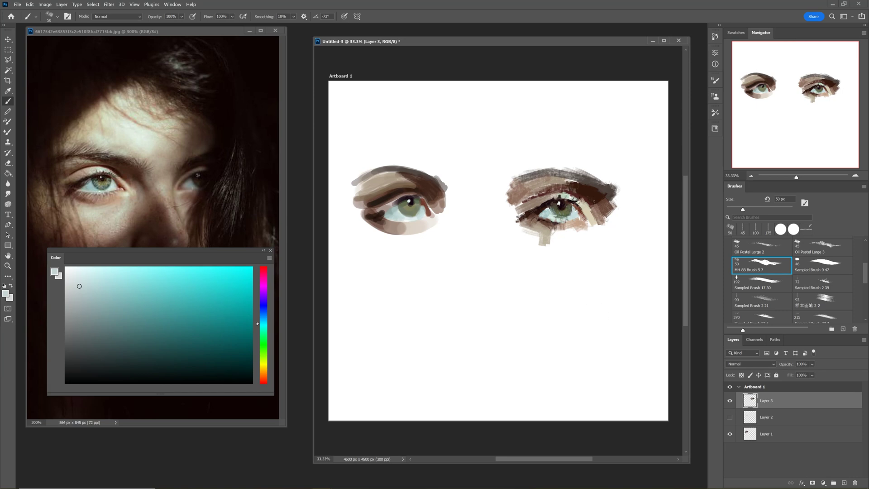
Make Layer 1 active and choose the Sampled Brush 10 11.
{"action": "left_click", "coordinate": [770, 435]}
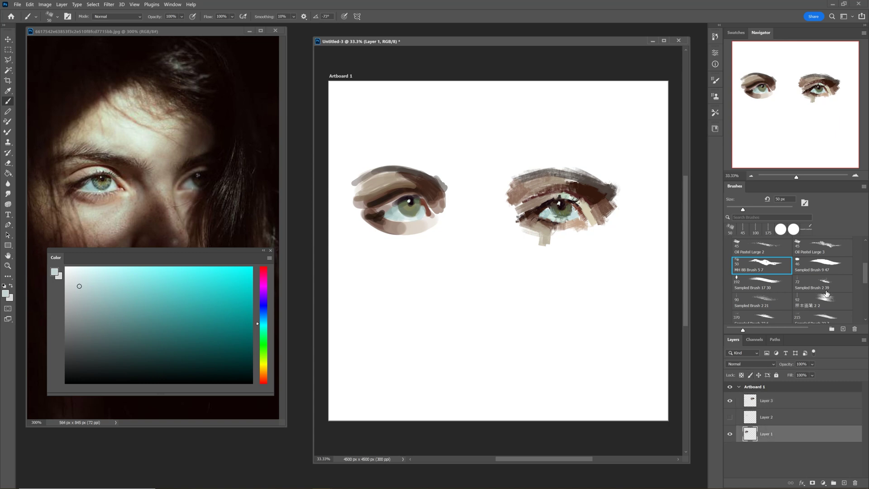
{"action": "scroll", "coordinate": [864, 302], "scroll_direction": "down", "scroll_amount": 5}
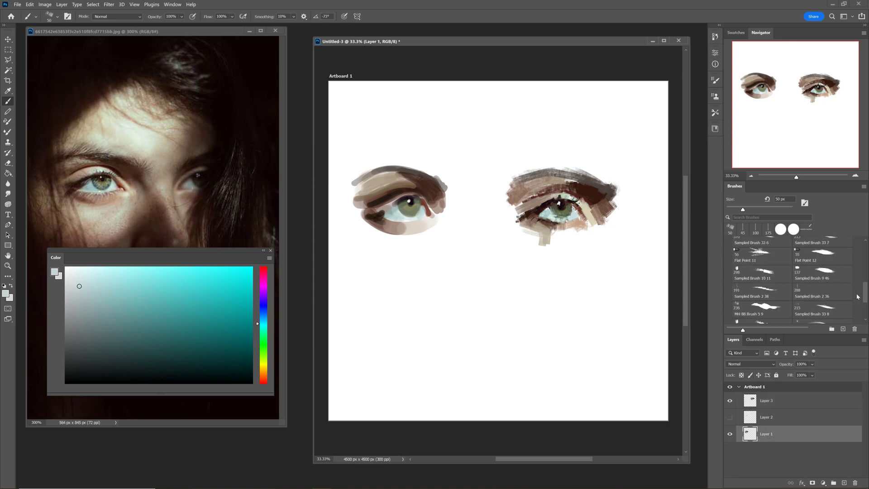
{"action": "left_click_drag", "start_coordinate": [866, 301], "coordinate": [866, 287]}
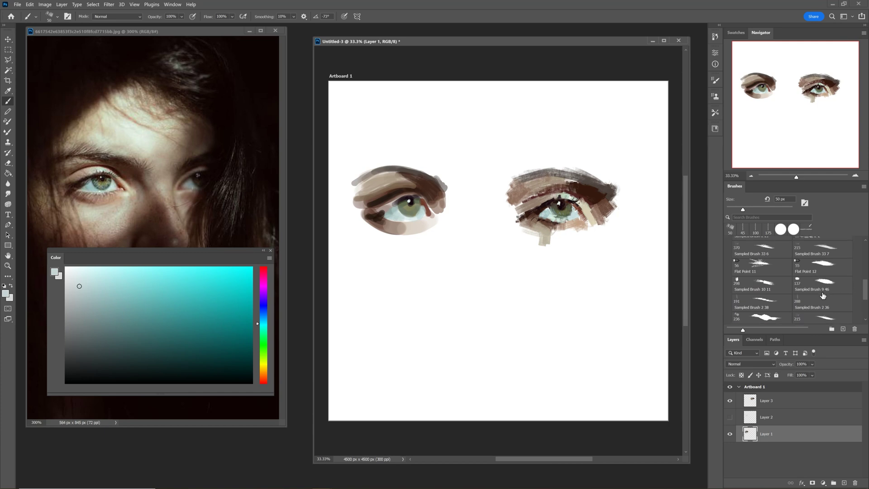
{"action": "left_click", "coordinate": [760, 283]}
Paint rough textured strokes around the right-hand eye on Layer 1 with a 700 px brush in a sampled reddish brown.
{"action": "left_click", "coordinate": [202, 221], "text": "alt"}
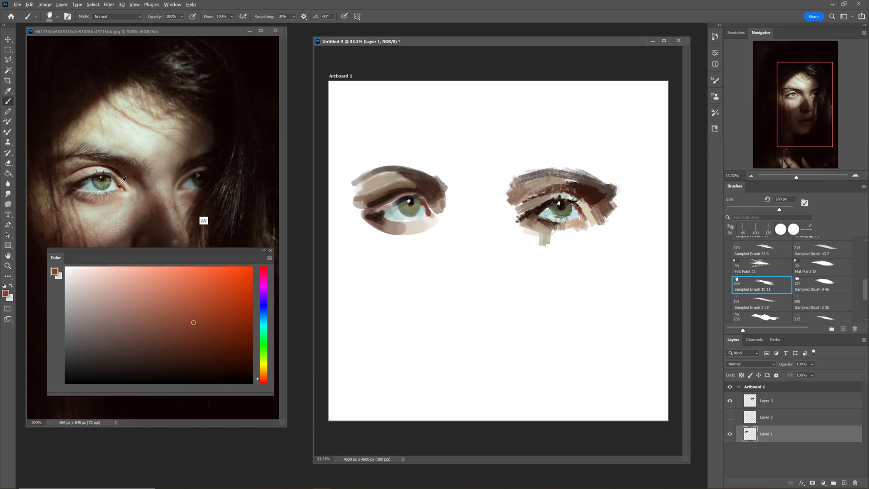
{"action": "key", "text": "bracketright"}
{"action": "key", "text": "bracketright"}
{"action": "key", "text": "bracketright"}
{"action": "key", "text": "bracketright"}
{"action": "key", "text": "bracketright"}
{"action": "mouse_move", "coordinate": [536, 231]}
{"action": "left_mouse_down"}
{"action": "mouse_move", "coordinate": [514, 218]}
{"action": "mouse_move", "coordinate": [547, 190]}
{"action": "mouse_move", "coordinate": [578, 193]}
{"action": "mouse_move", "coordinate": [584, 218]}
{"action": "mouse_move", "coordinate": [550, 242]}
{"action": "left_mouse_up"}
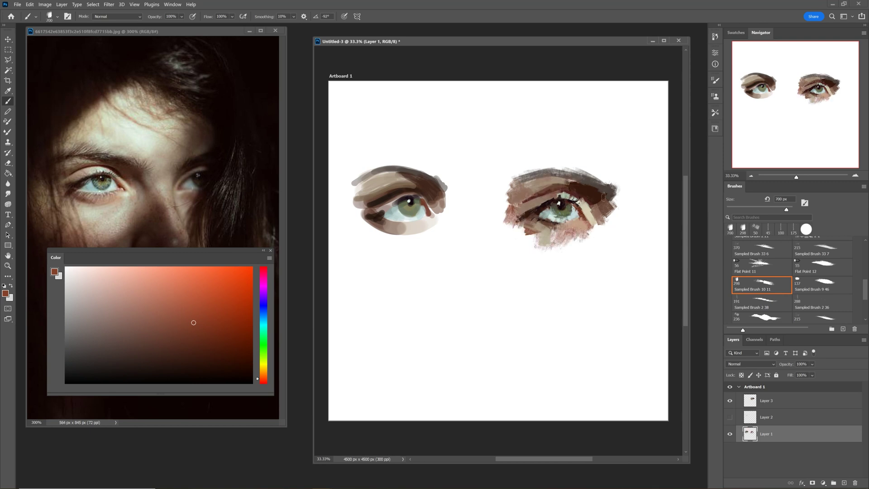
{"action": "left_click_drag", "start_coordinate": [597, 198], "coordinate": [582, 249]}
{"action": "mouse_move", "coordinate": [521, 156]}
{"action": "left_mouse_down"}
{"action": "mouse_move", "coordinate": [539, 129]}
{"action": "mouse_move", "coordinate": [523, 168]}
{"action": "mouse_move", "coordinate": [500, 188]}
{"action": "mouse_move", "coordinate": [496, 216]}
{"action": "left_mouse_up"}
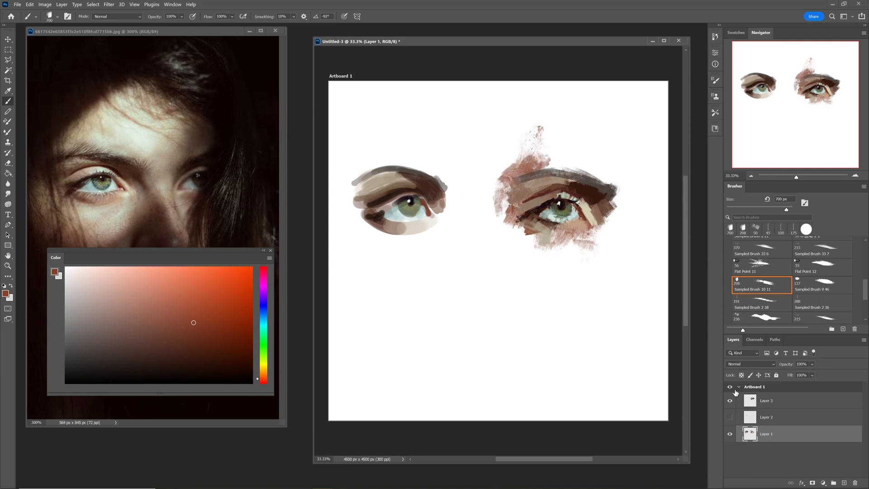
Toggle Layer 1's visibility to compare the painting with and without it, and show the Layer 2 line art again.
{"action": "left_click", "coordinate": [730, 435]}
{"action": "left_click", "coordinate": [730, 435]}
{"action": "left_click", "coordinate": [731, 434]}
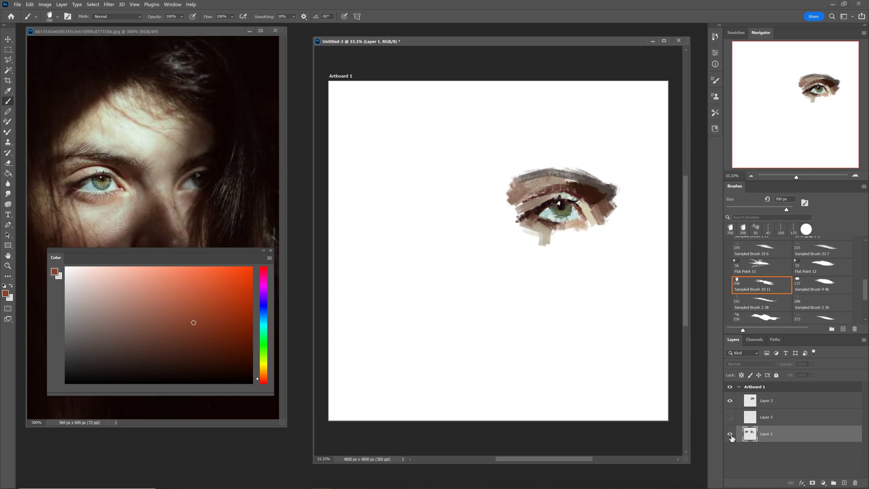
{"action": "left_click", "coordinate": [730, 435]}
{"action": "left_click", "coordinate": [730, 417]}
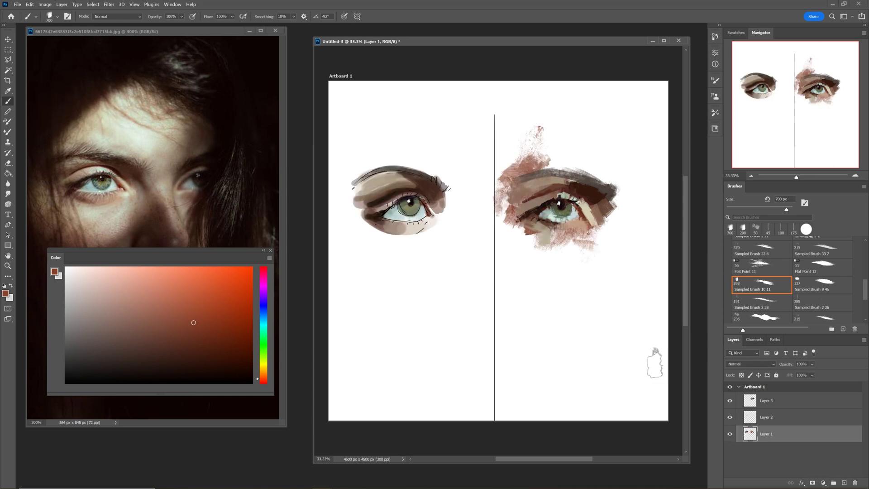
Paint broad textured strokes beneath the right-hand eye and above its eyebrow in a sampled light gray-beige.
{"action": "left_click", "coordinate": [106, 176], "text": "alt"}
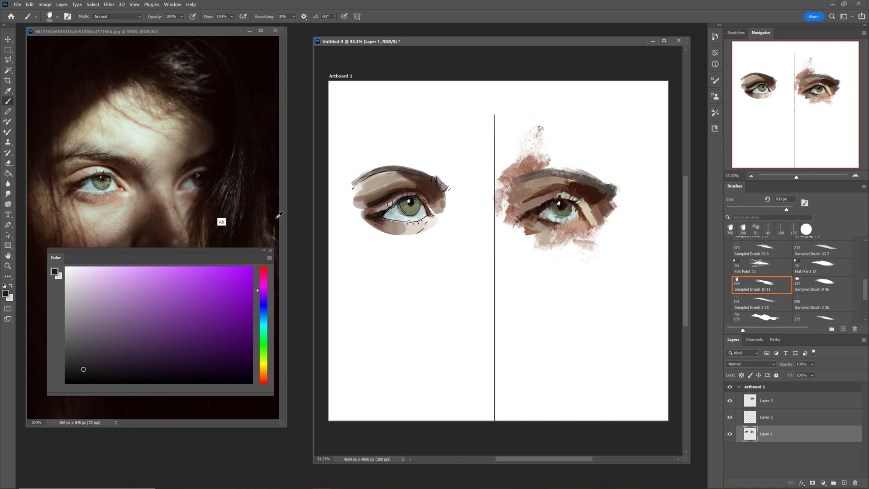
{"action": "left_click", "coordinate": [119, 199], "text": "alt"}
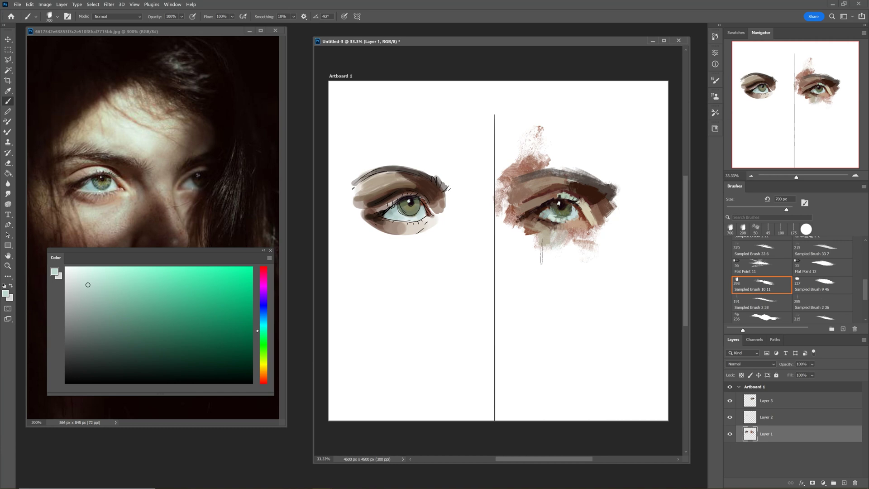
{"action": "left_click", "coordinate": [103, 223], "text": "alt"}
{"action": "mouse_move", "coordinate": [552, 242]}
{"action": "left_mouse_down"}
{"action": "mouse_move", "coordinate": [557, 257]}
{"action": "mouse_move", "coordinate": [582, 231]}
{"action": "left_mouse_up"}
{"action": "mouse_move", "coordinate": [523, 222]}
{"action": "left_mouse_down"}
{"action": "mouse_move", "coordinate": [534, 258]}
{"action": "mouse_move", "coordinate": [516, 233]}
{"action": "left_mouse_up"}
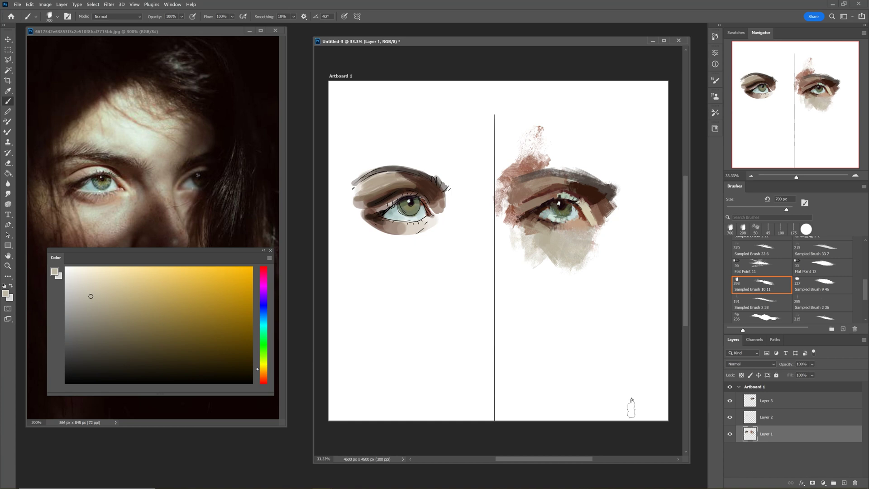
{"action": "mouse_move", "coordinate": [538, 152]}
{"action": "left_mouse_down"}
{"action": "mouse_move", "coordinate": [520, 145]}
{"action": "mouse_move", "coordinate": [561, 135]}
{"action": "mouse_move", "coordinate": [544, 120]}
{"action": "left_mouse_up"}
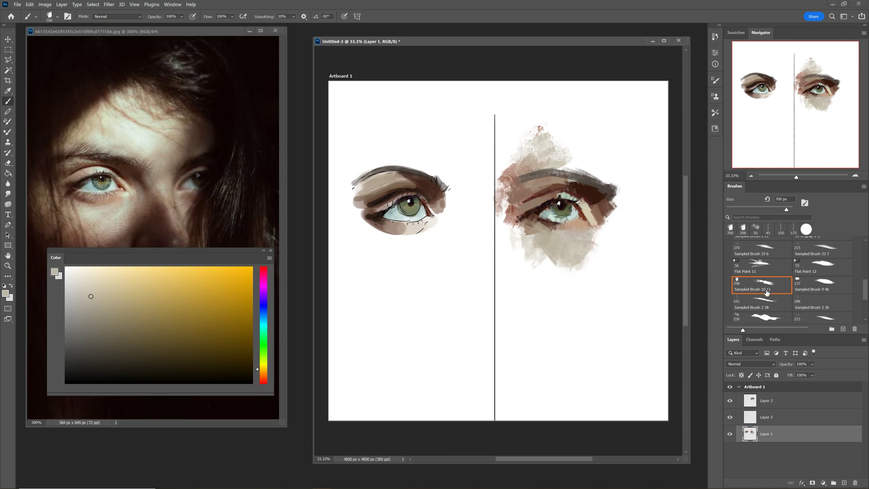
Create a paragraph text box beneath the left-hand eye and set its font to Gadugi.
{"action": "left_click", "coordinate": [8, 216]}
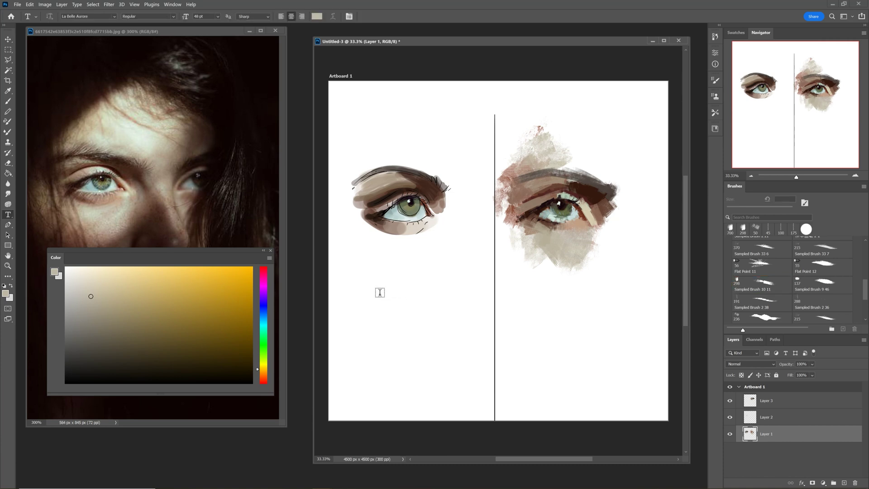
{"action": "left_click_drag", "start_coordinate": [351, 277], "coordinate": [481, 340]}
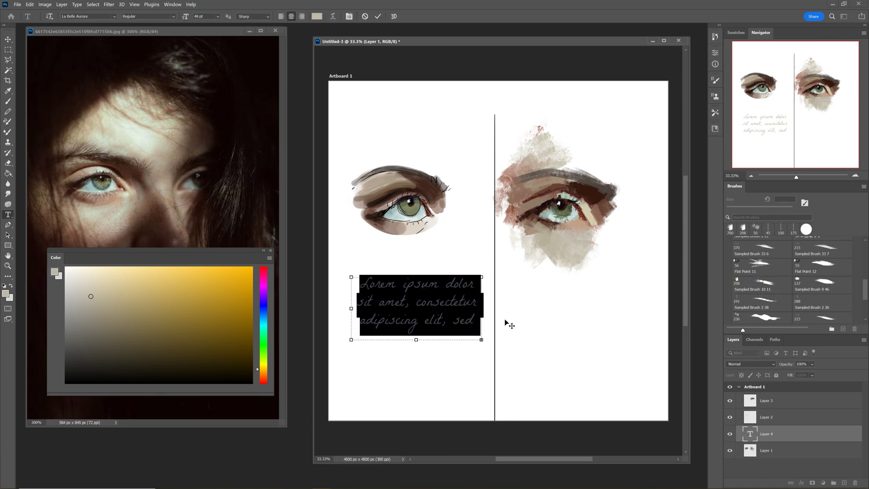
{"action": "left_click", "coordinate": [115, 17]}
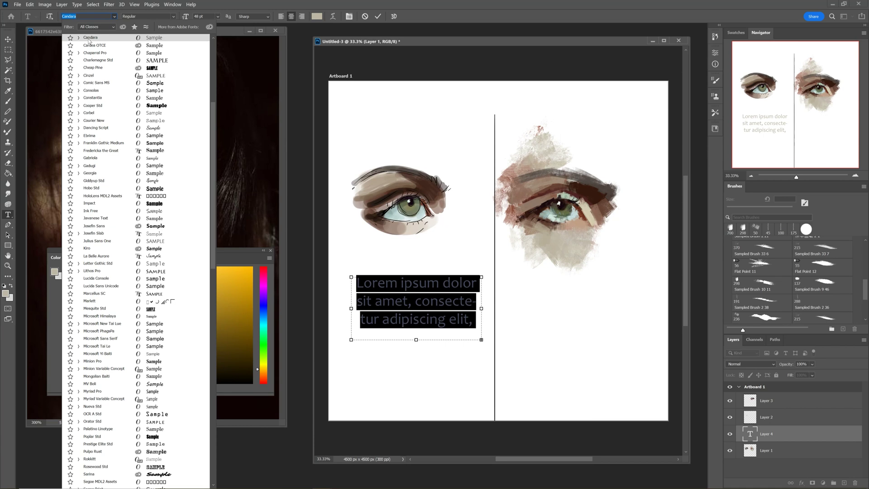
{"action": "left_click", "coordinate": [89, 165]}
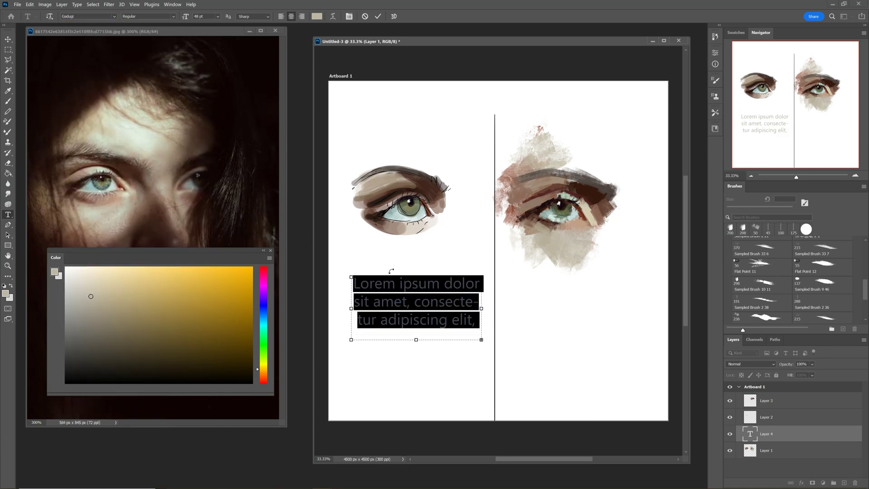
Enter "painting with lines" and "finding the values" as two lines in the text box.
{"action": "type", "text": "painting"}
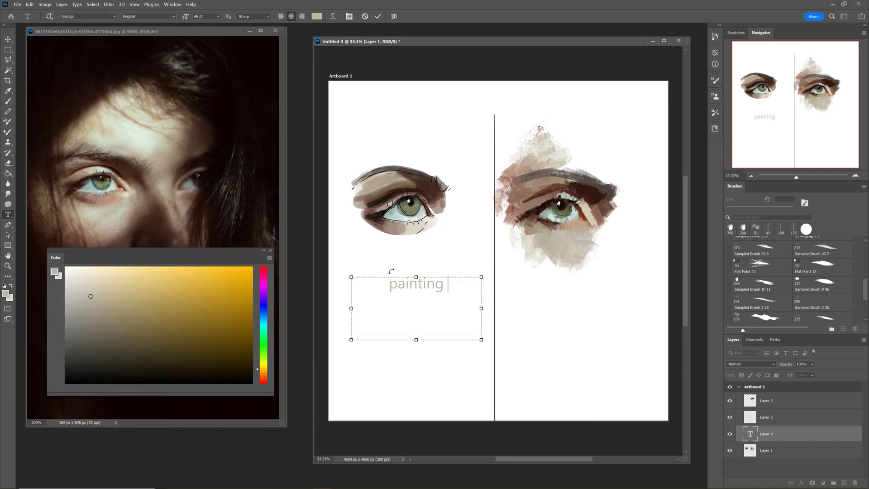
{"action": "type", "text": " with lines"}
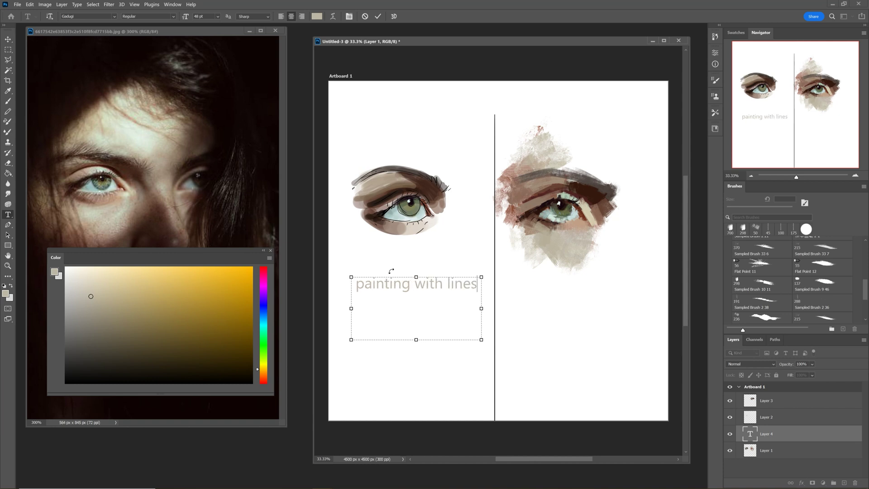
{"action": "key", "text": "Return"}
{"action": "type", "text": "fing"}
{"action": "key", "text": "BackSpace"}
{"action": "key", "text": "BackSpace"}
{"action": "type", "text": "ding the"}
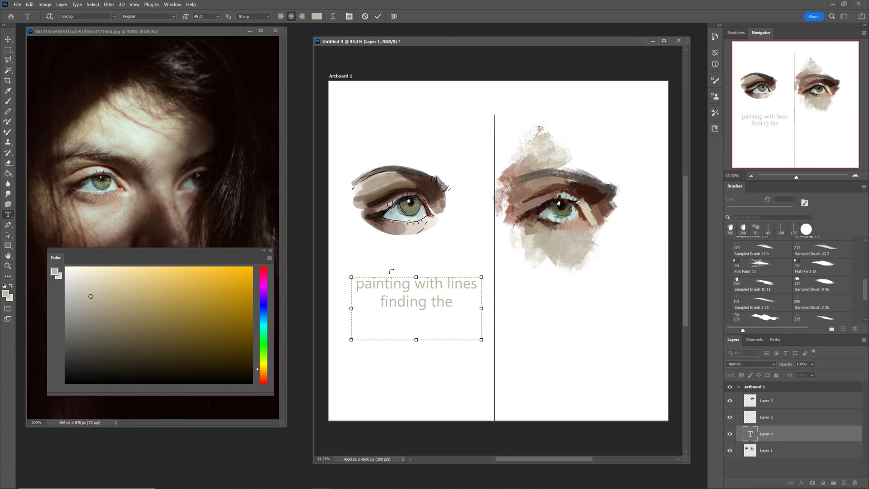
{"action": "type", "text": " values"}
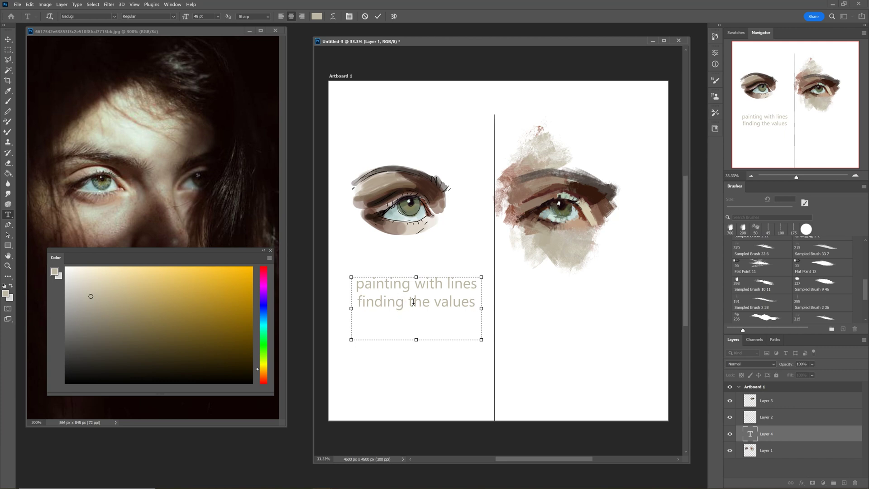
Number the two text lines "1." and "2." and widen the text box so each fits on its own line.
{"action": "left_click", "coordinate": [356, 284]}
{"action": "type", "text": "1."}
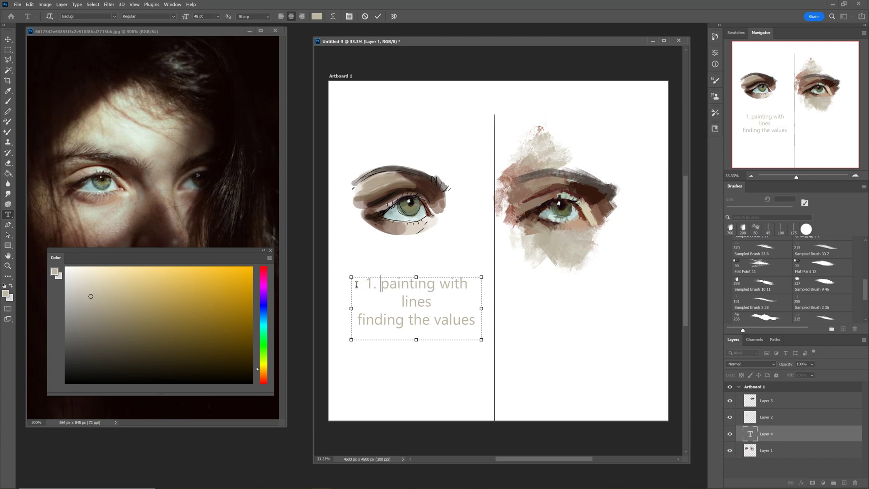
{"action": "left_click_drag", "start_coordinate": [357, 320], "coordinate": [469, 321]}
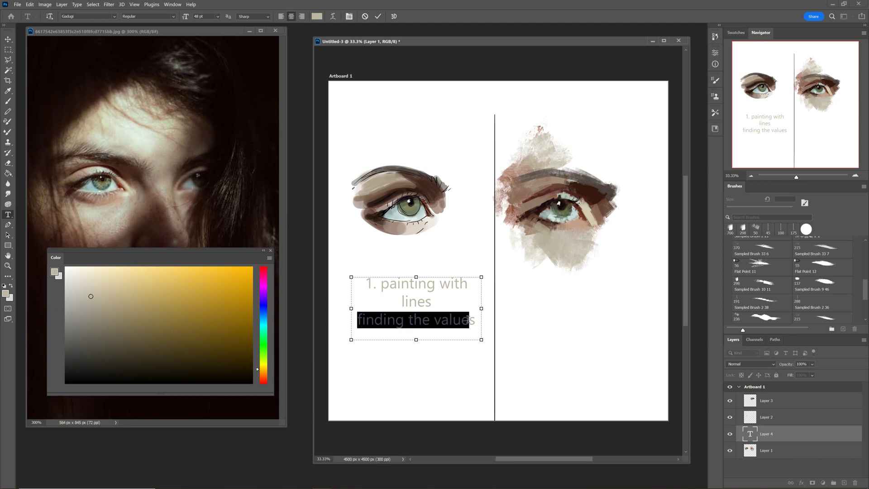
{"action": "left_click", "coordinate": [396, 320]}
{"action": "left_click_drag", "start_coordinate": [350, 340], "coordinate": [337, 351]}
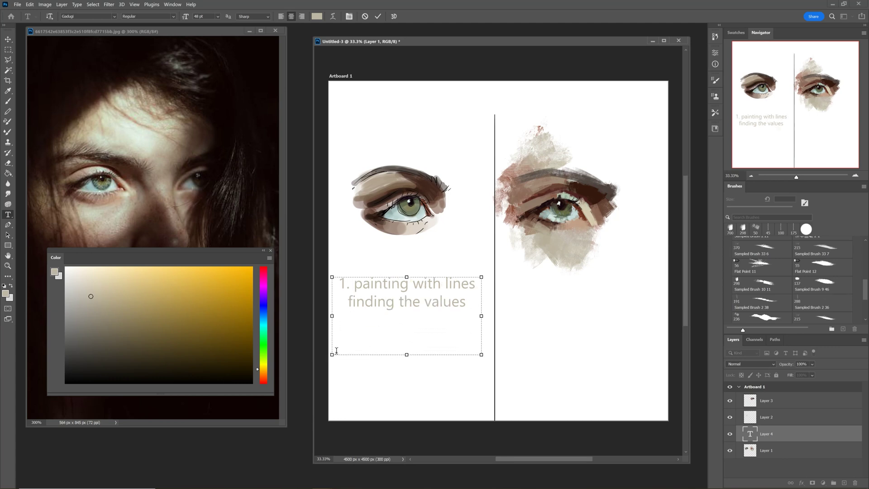
{"action": "left_click", "coordinate": [349, 301]}
{"action": "key", "text": "BackSpace"}
{"action": "type", "text": "2."}
{"action": "key", "text": "Left"}
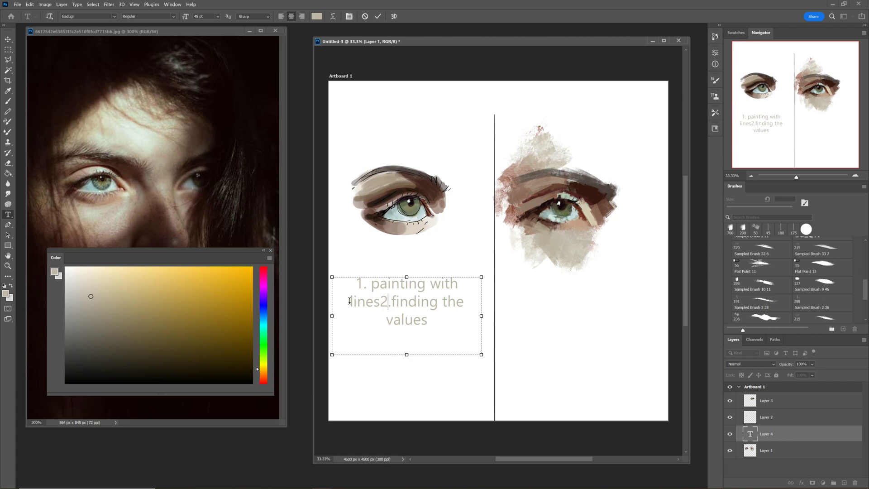
{"action": "key", "text": "Return"}
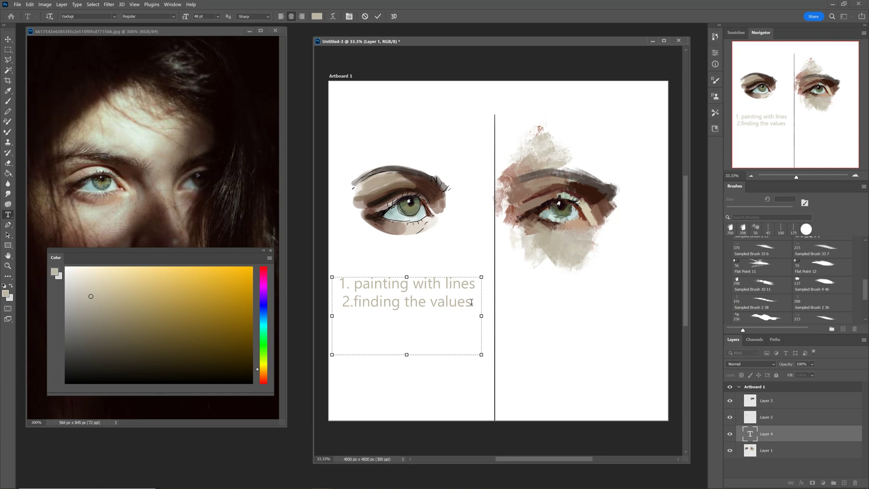
Add a third line reading "3. focus on drawing" and finish editing the text.
{"action": "key", "text": "Return"}
{"action": "type", "text": "3. focus on"}
{"action": "type", "text": "drawing"}
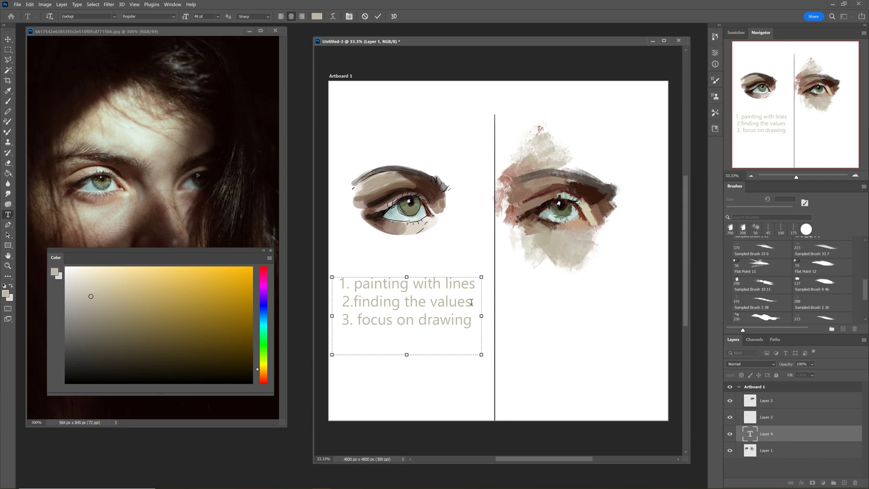
{"action": "left_click", "coordinate": [7, 215]}
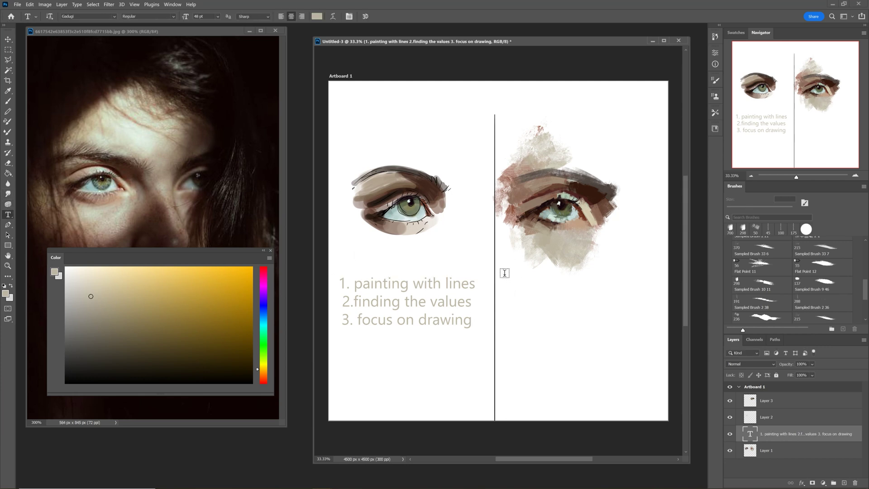
Create a paragraph text box beneath the right-hand eye and enter "1. painting the light" as its first line.
{"action": "left_click_drag", "start_coordinate": [504, 276], "coordinate": [649, 345]}
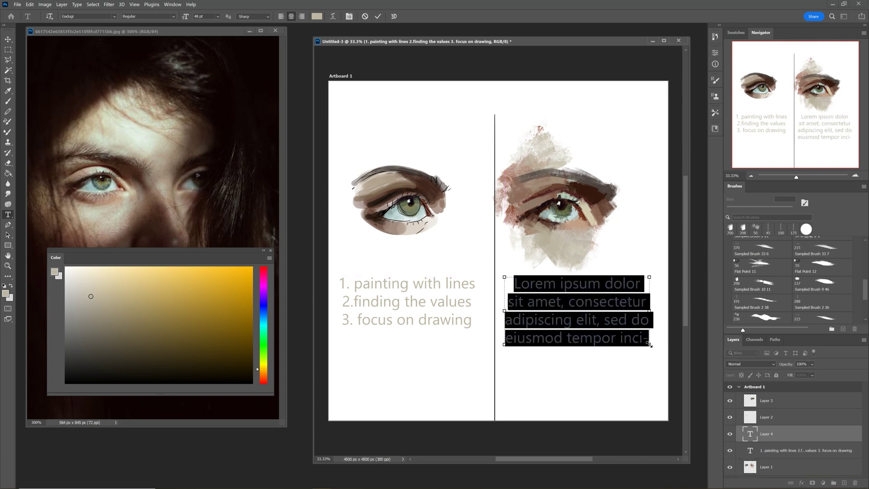
{"action": "type", "text": "1. pai"}
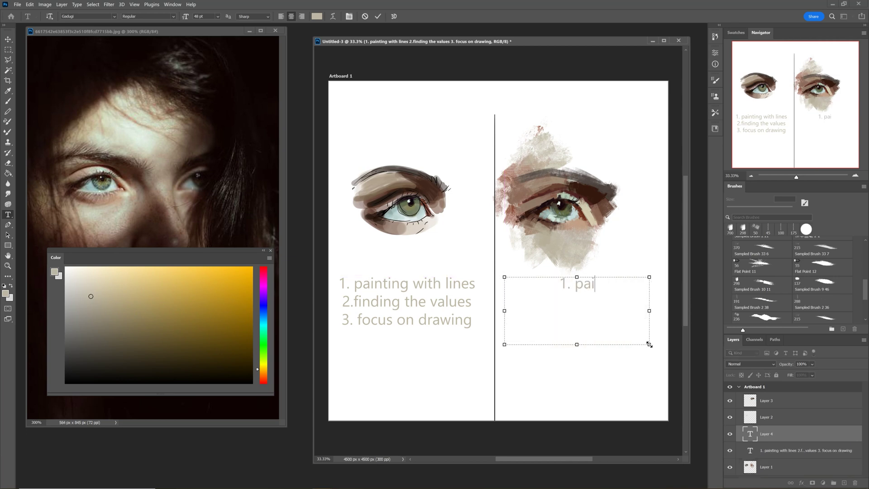
{"action": "type", "text": "nting th"}
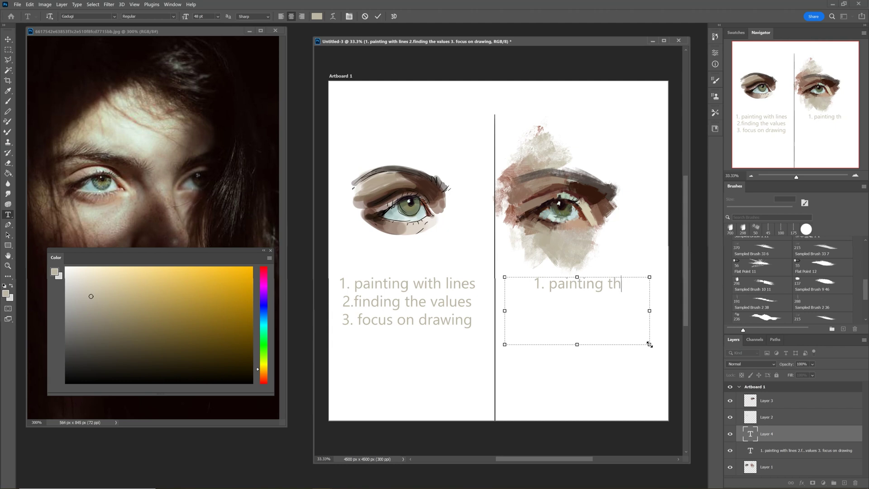
{"action": "type", "text": "e light"}
{"action": "key", "text": "Return"}
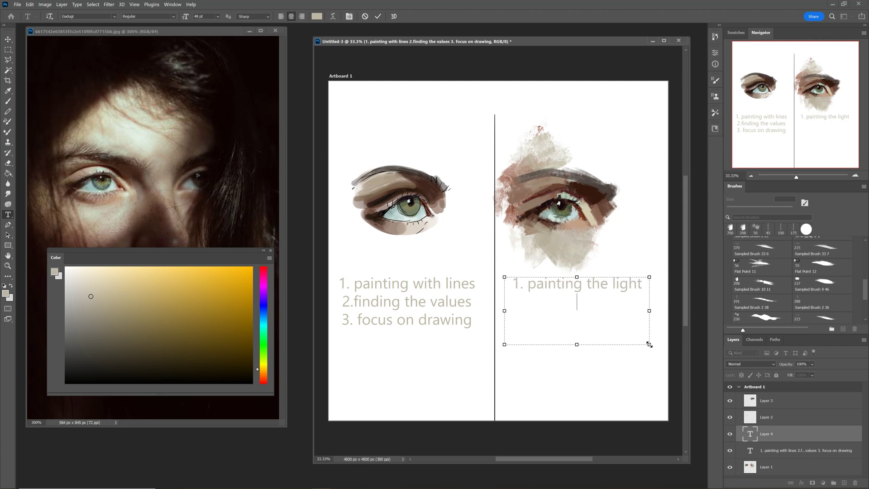
Add the lines "2. finding the shapes" and "3. focus on painting" to the text box and finish editing the text.
{"action": "type", "text": "2. fing"}
{"action": "key", "text": "BackSpace"}
{"action": "type", "text": "ding the"}
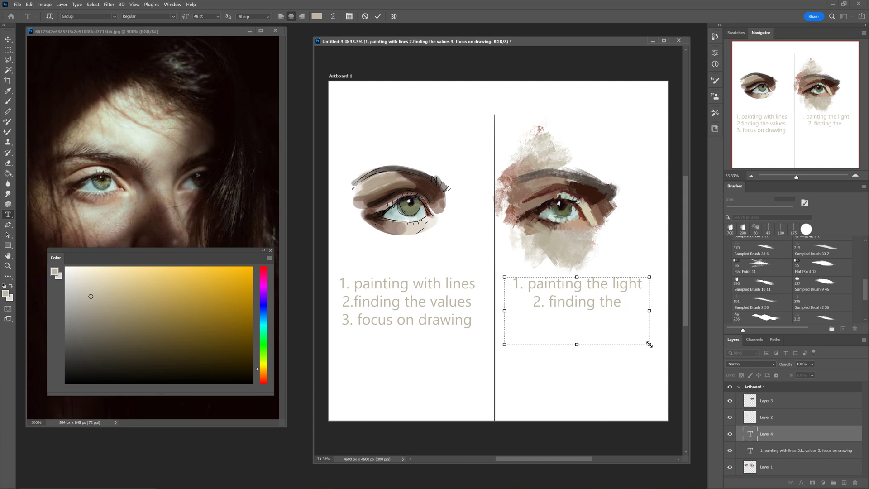
{"action": "type", "text": " spa"}
{"action": "key", "text": "BackSpace"}
{"action": "key", "text": "BackSpace"}
{"action": "type", "text": "hap"}
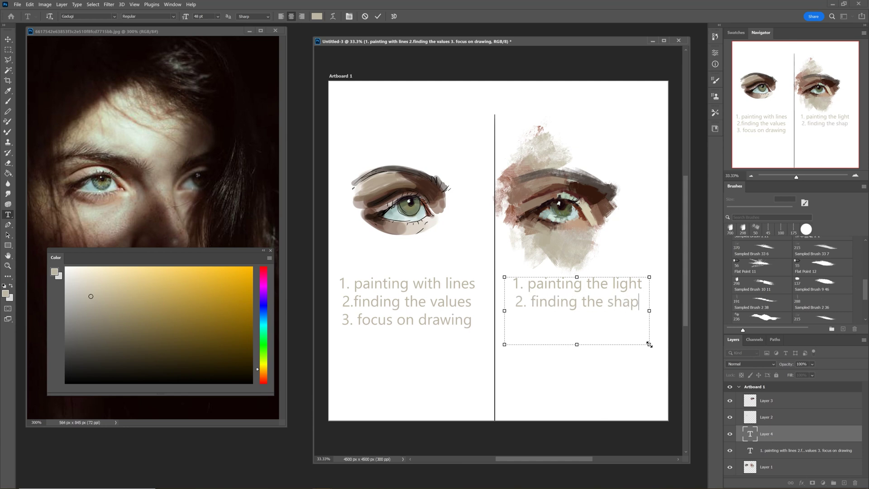
{"action": "type", "text": "es 3. f"}
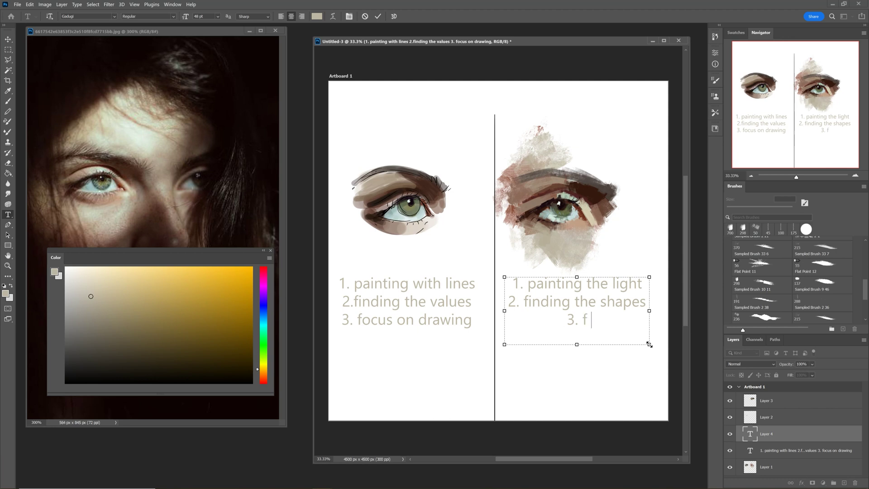
{"action": "type", "text": "ocus on pai"}
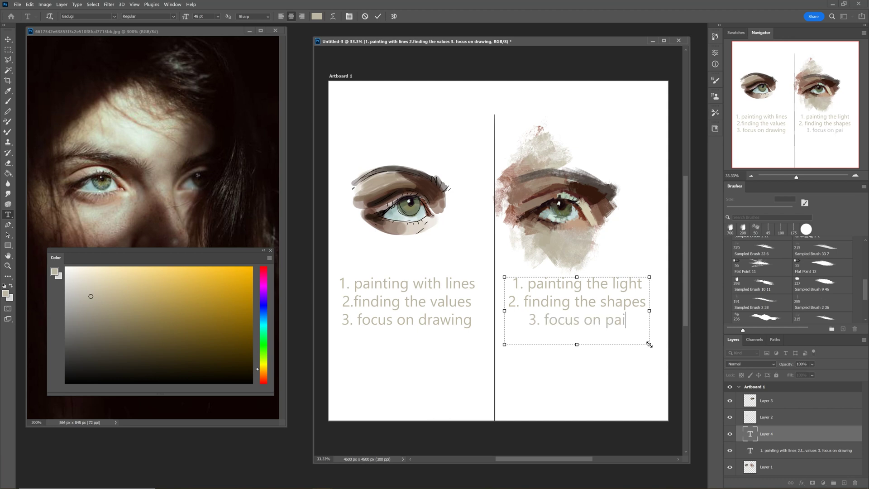
{"action": "type", "text": "nting"}
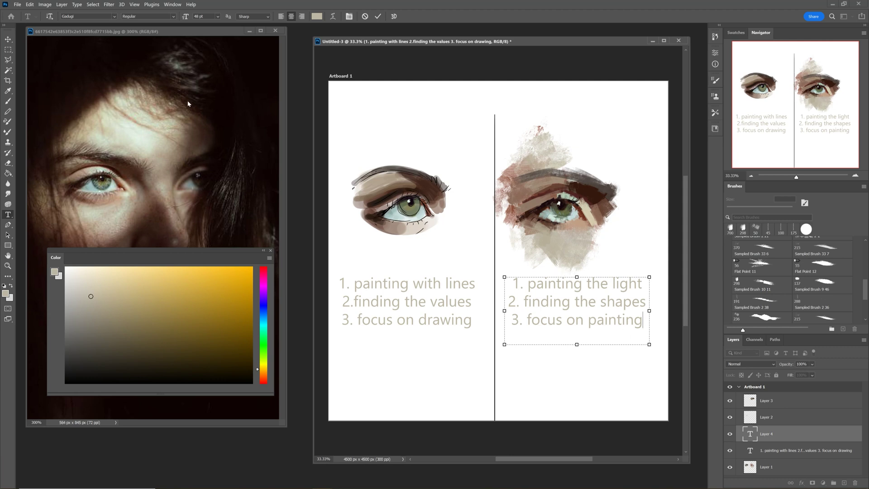
{"action": "left_click", "coordinate": [8, 40]}
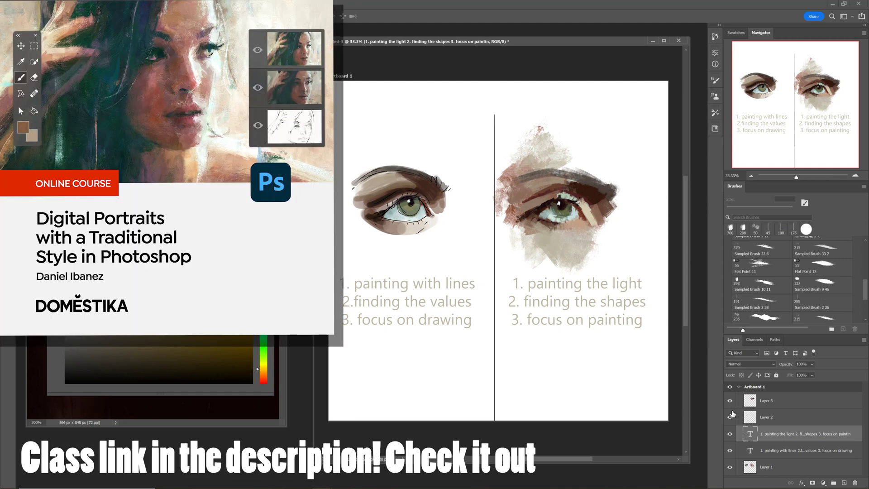
Hide Layer 2 and show it again to compare the left-hand eye with and without its line art.
{"action": "left_click", "coordinate": [729, 417]}
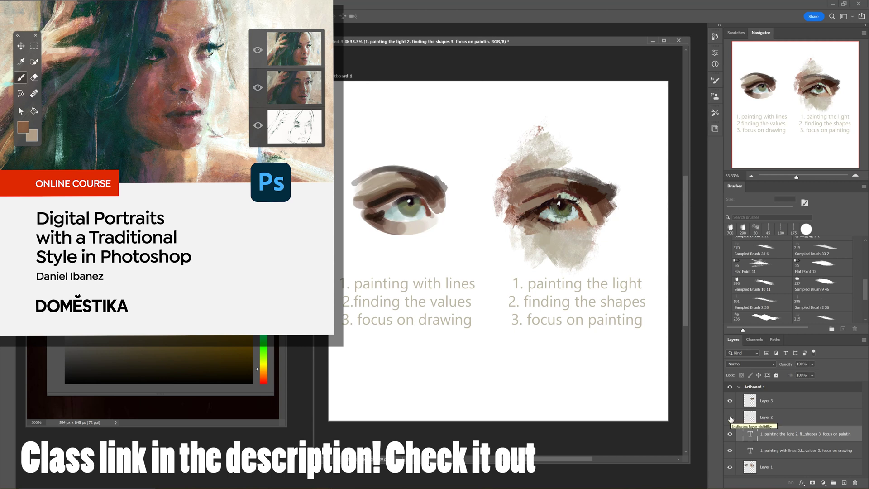
{"action": "left_click", "coordinate": [729, 417]}
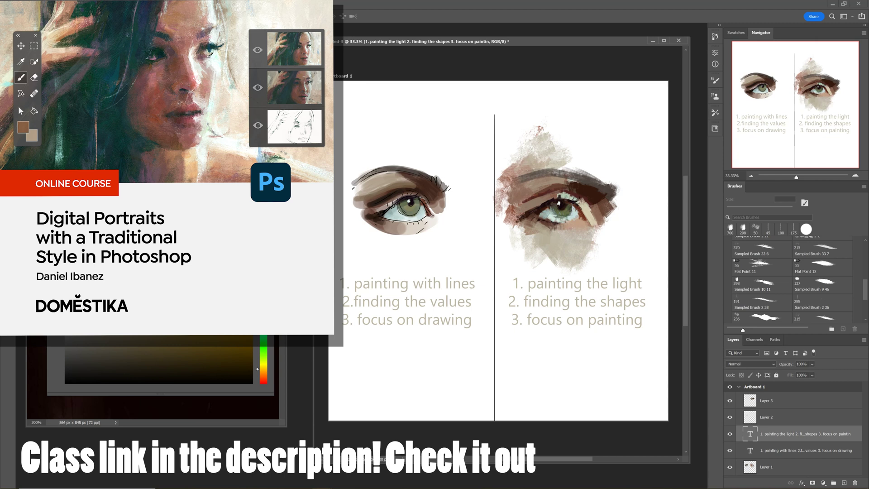
{"action": "mouse_move", "coordinate": [322, 485]}
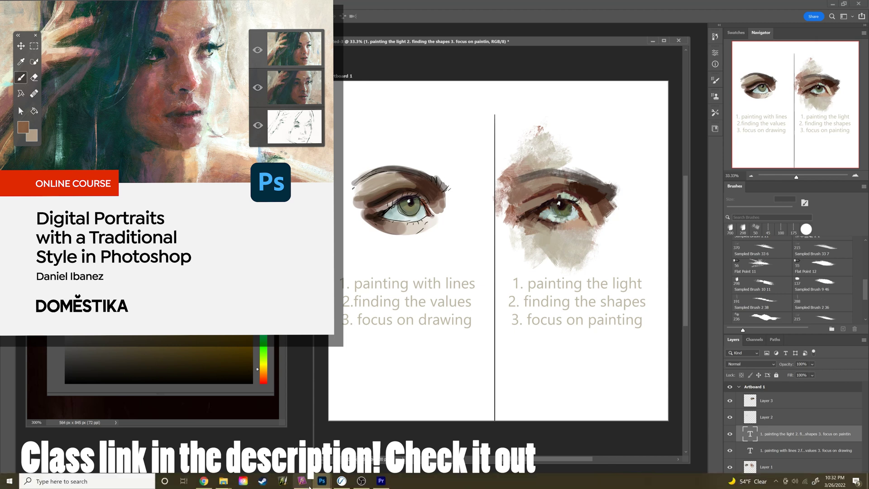